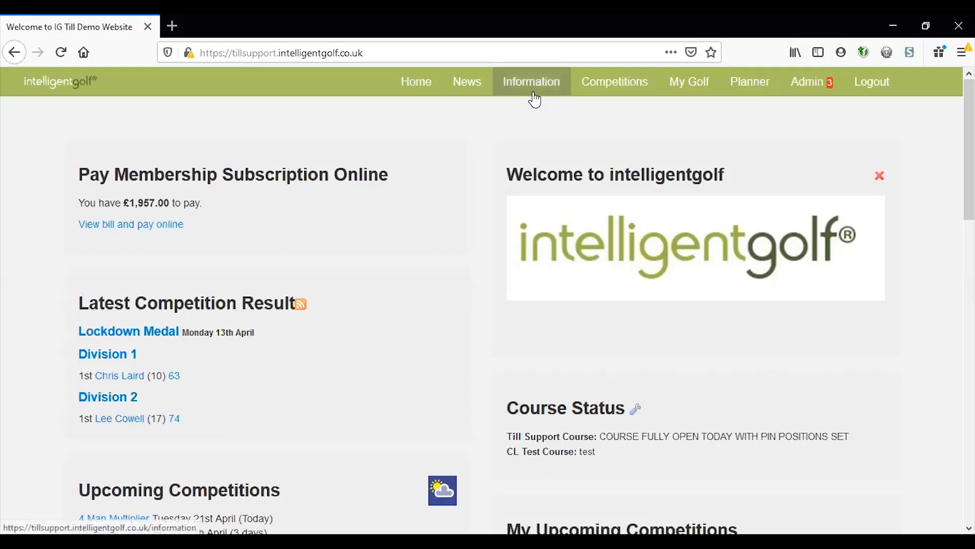
- Open the Slideshows administration within the site content
mouse_move(535, 99)
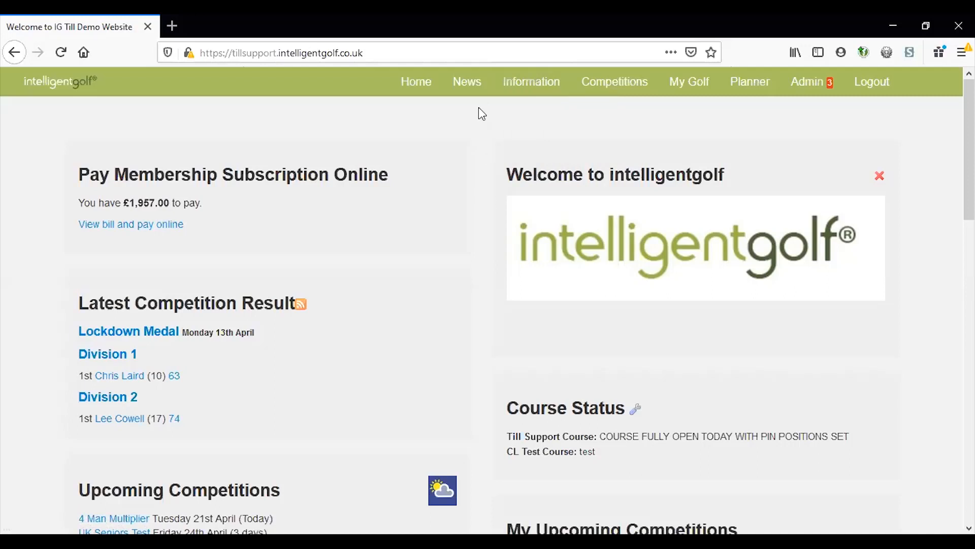
mouse_move(823, 91)
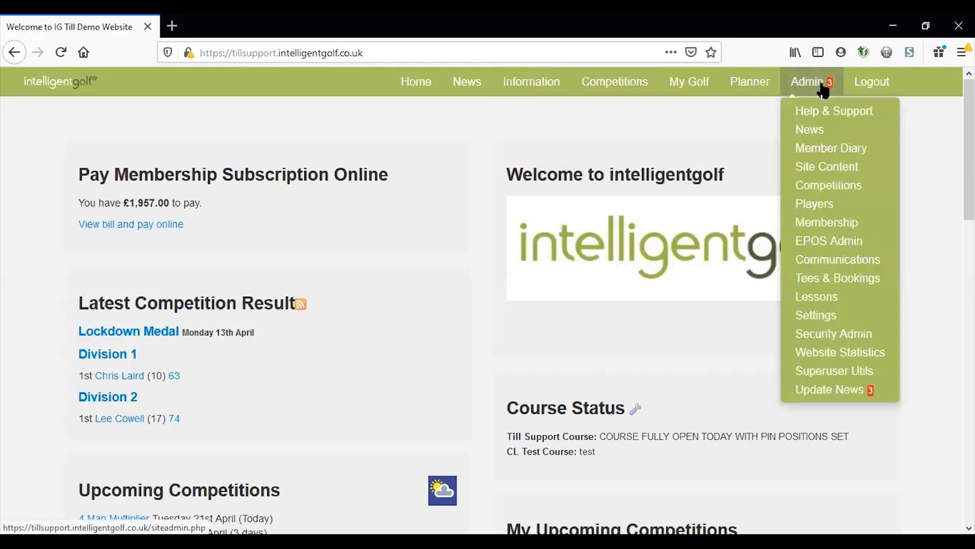
click(801, 171)
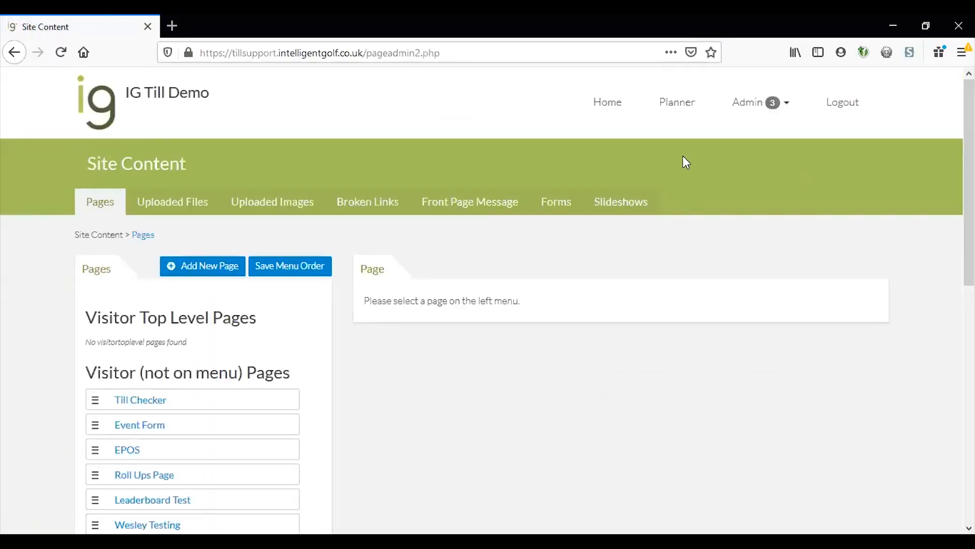
click(625, 198)
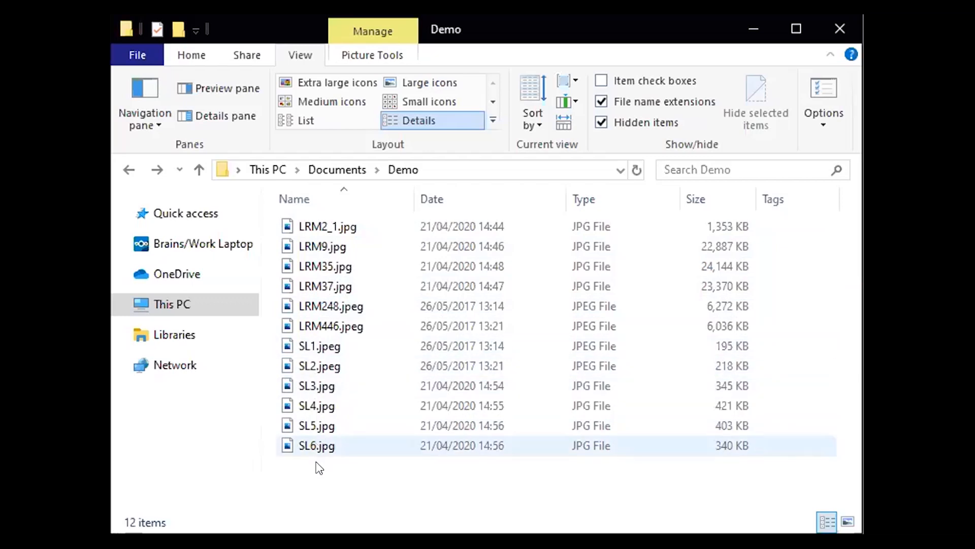
- Look over the prepared slideshow image files in the Demo documents folder
click(294, 448)
ctrl+click(281, 446)
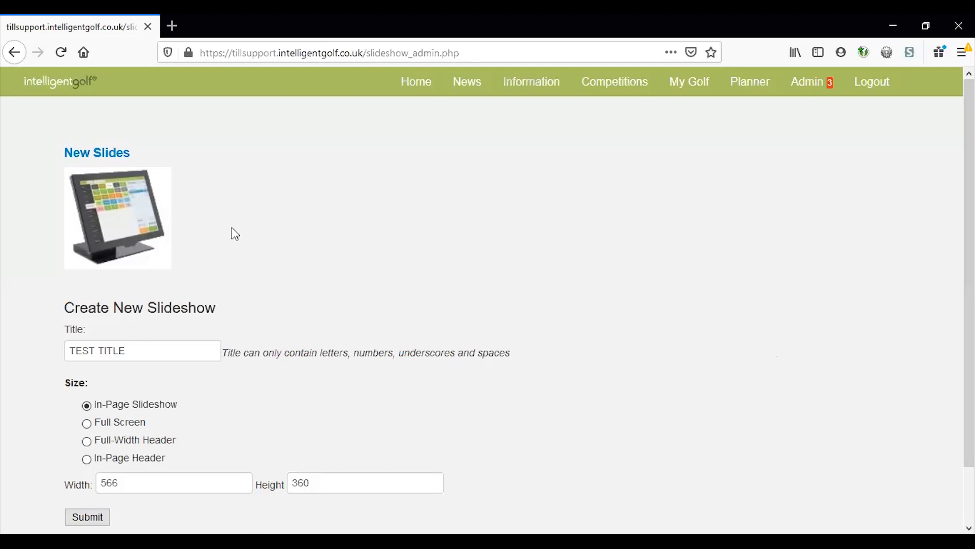
- Title the new slideshow "myslideshow"
scroll(505, 248, down, 1)
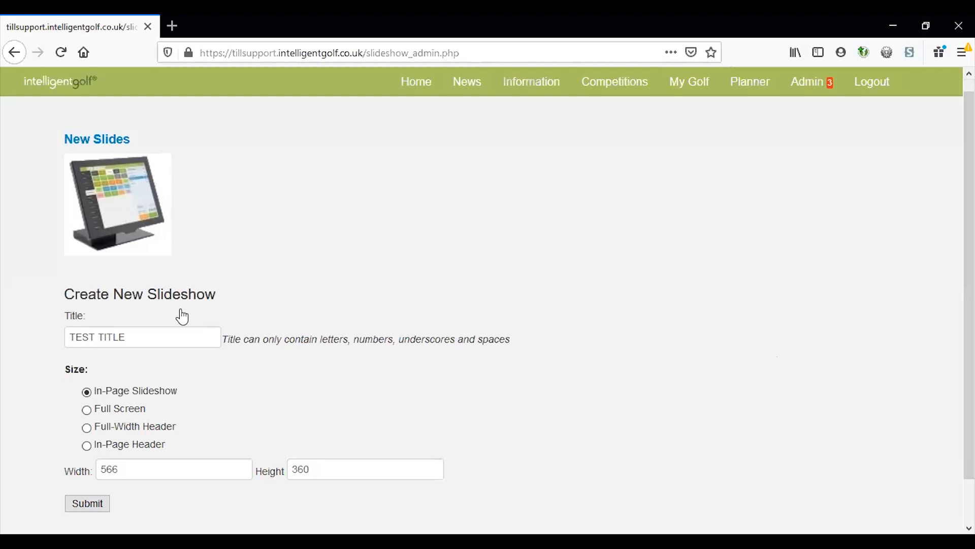
drag(150, 331, 25, 335)
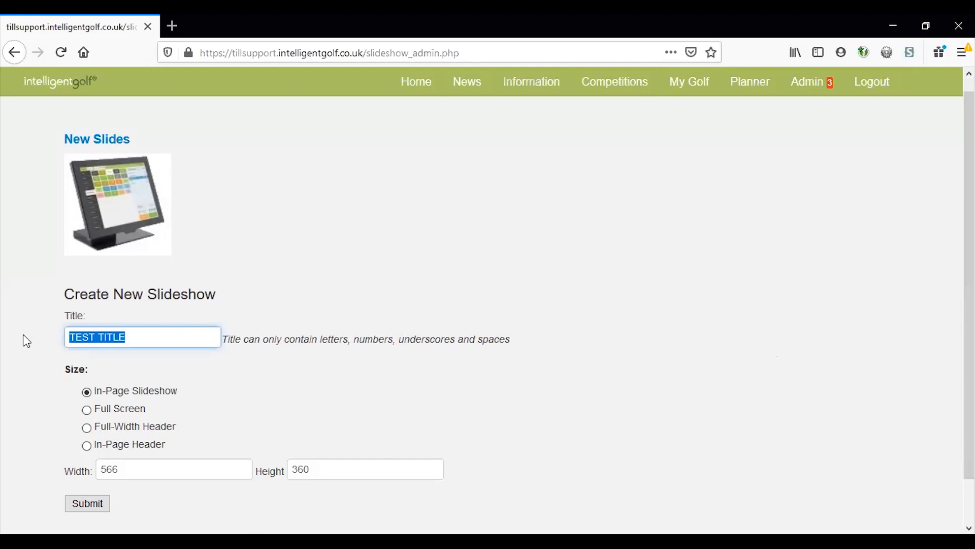
text(myslideshow)
click(327, 263)
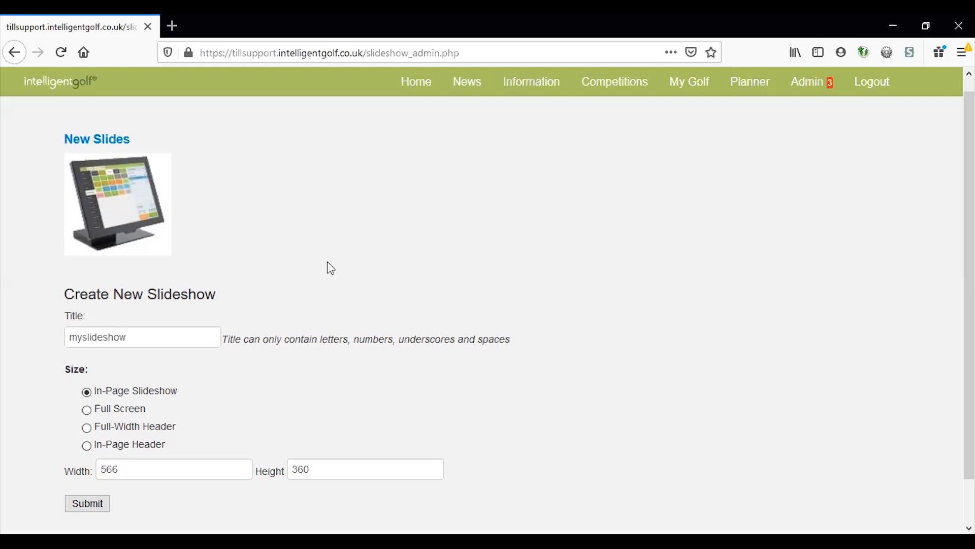
- Go through the size presets for the new slideshow and choose In-Page Header
click(130, 466)
click(325, 472)
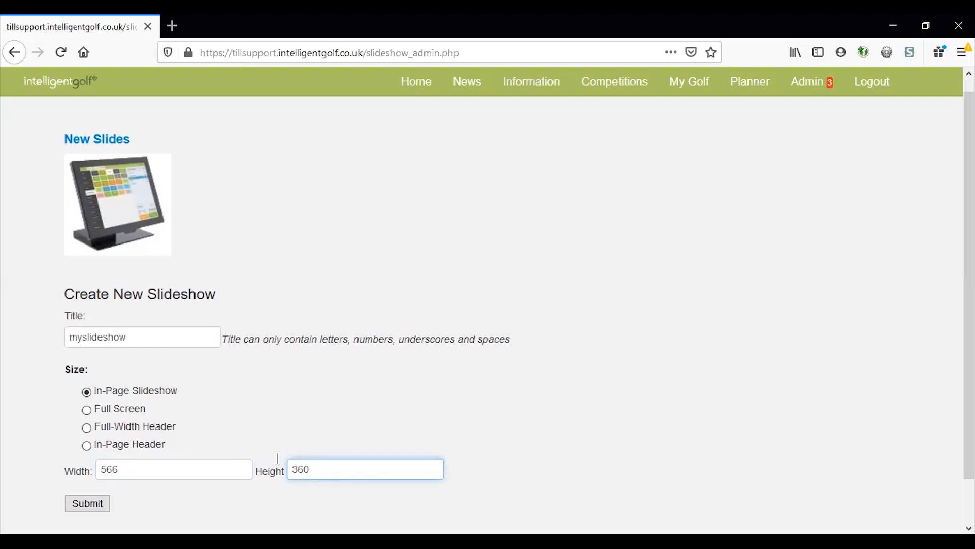
click(110, 410)
key(Down)
key(Down)
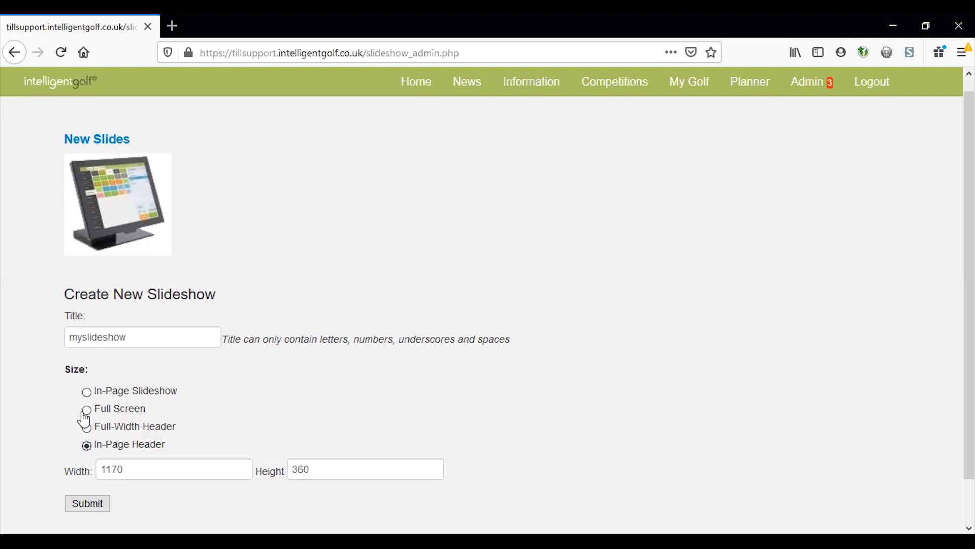
click(88, 412)
click(87, 428)
click(88, 445)
click(87, 447)
- Set the new slideshow's width to 800 and height to 400, and submit it
drag(129, 474, 93, 466)
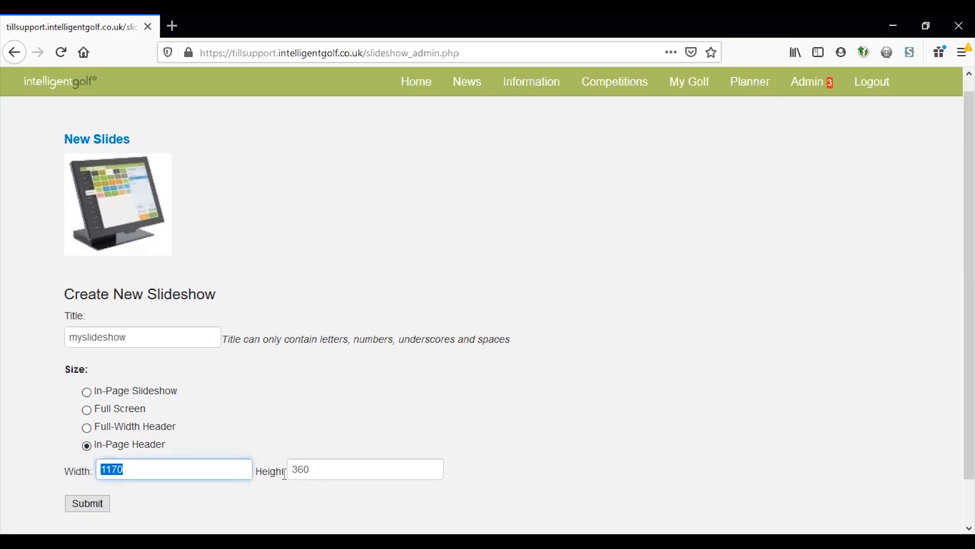
click(319, 469)
click(183, 472)
double_click(183, 472)
text(800)
double_click(311, 469)
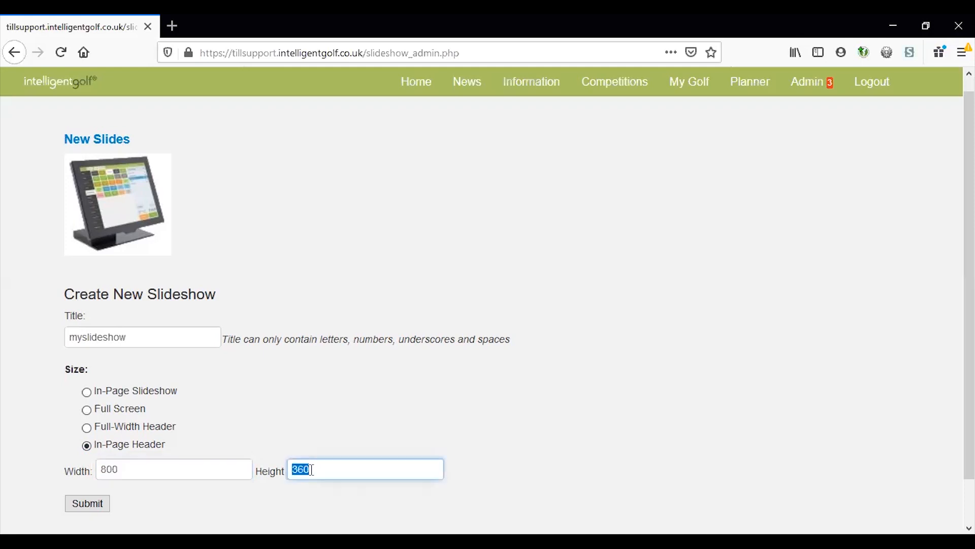
text(400)
click(104, 505)
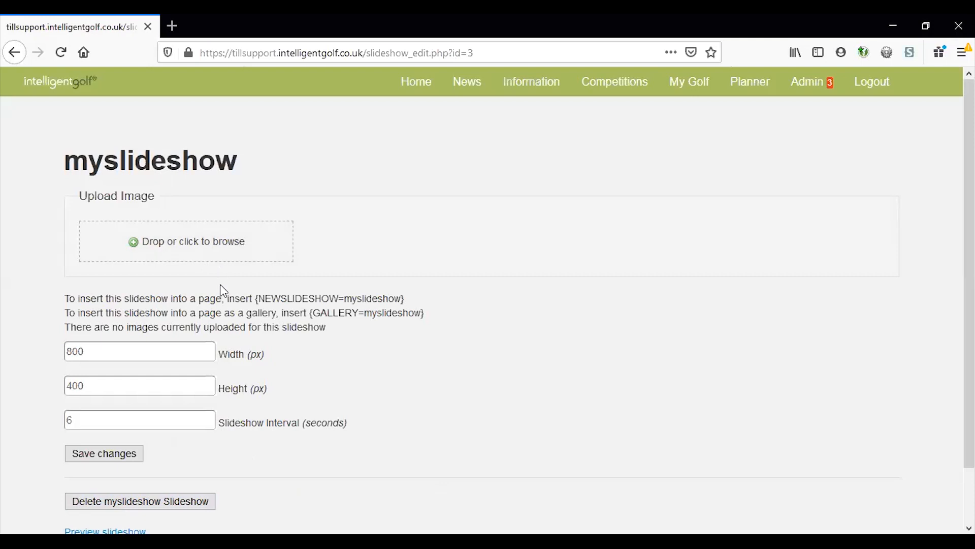
click(136, 355)
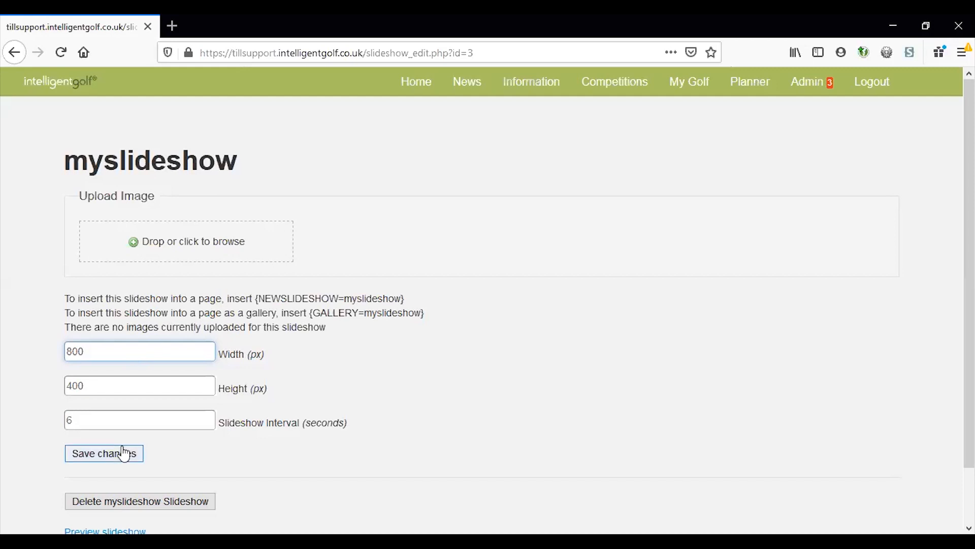
click(175, 454)
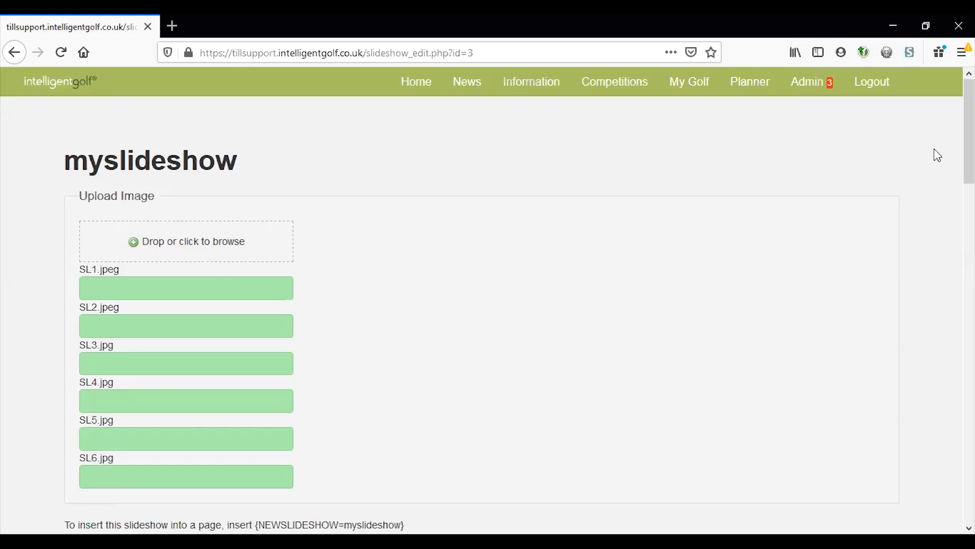
- View the crop page for the first slide's image and return to the slideshow editor
drag(969, 132, 969, 227)
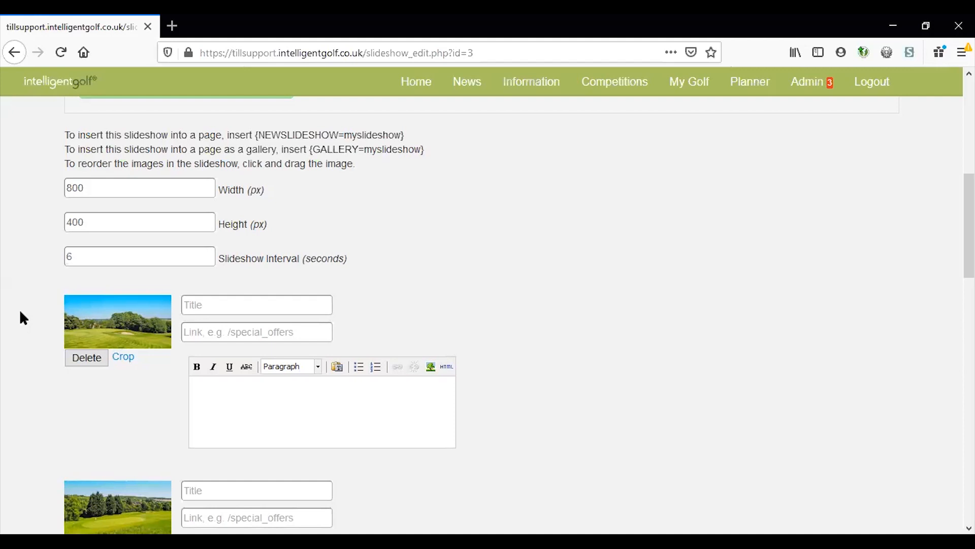
click(127, 362)
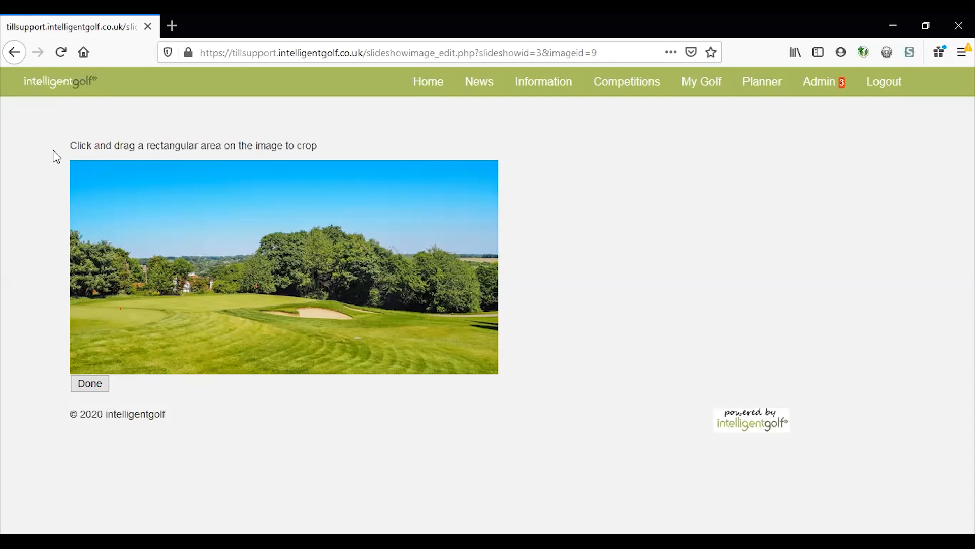
click(14, 53)
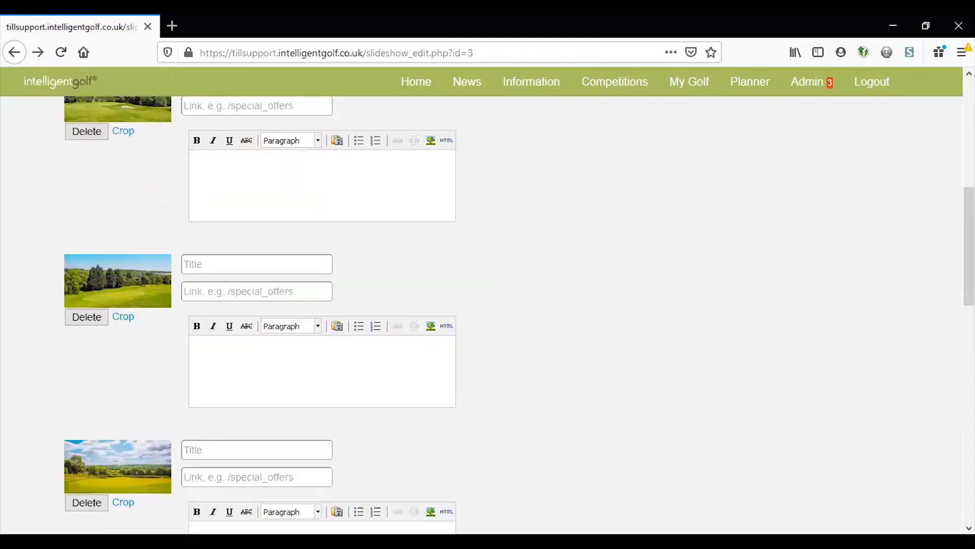
- Enter /special_offers as the first slide's link
scroll(508, 315, up, 1)
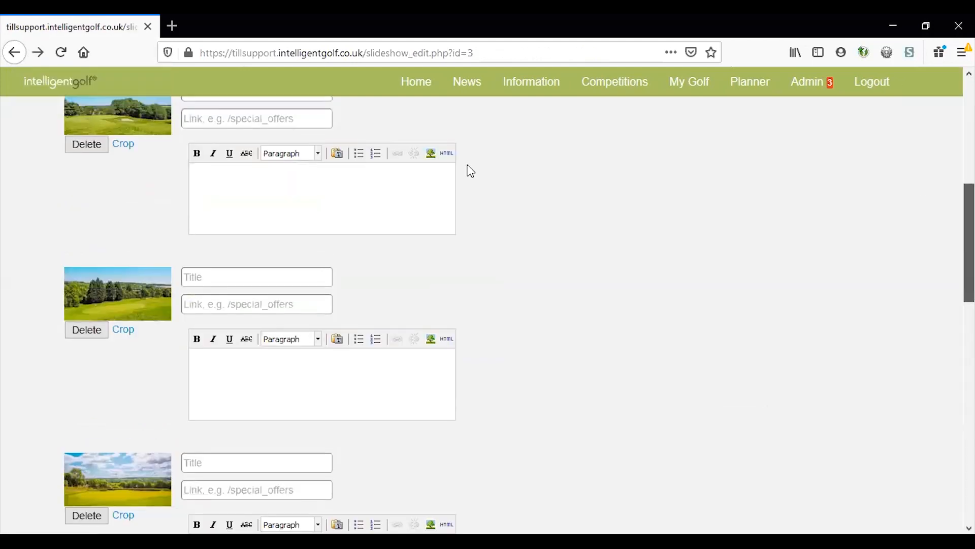
scroll(318, 211, up, 3)
click(281, 228)
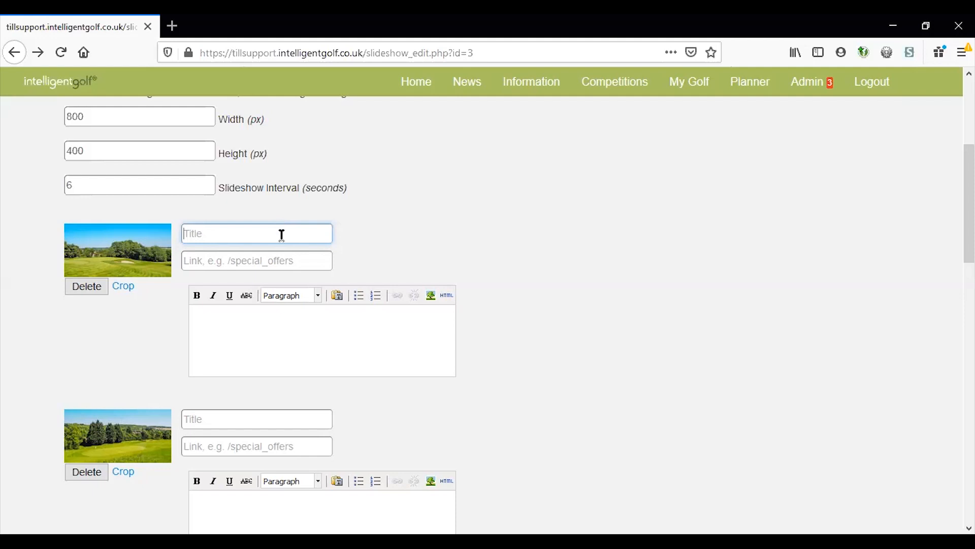
click(288, 340)
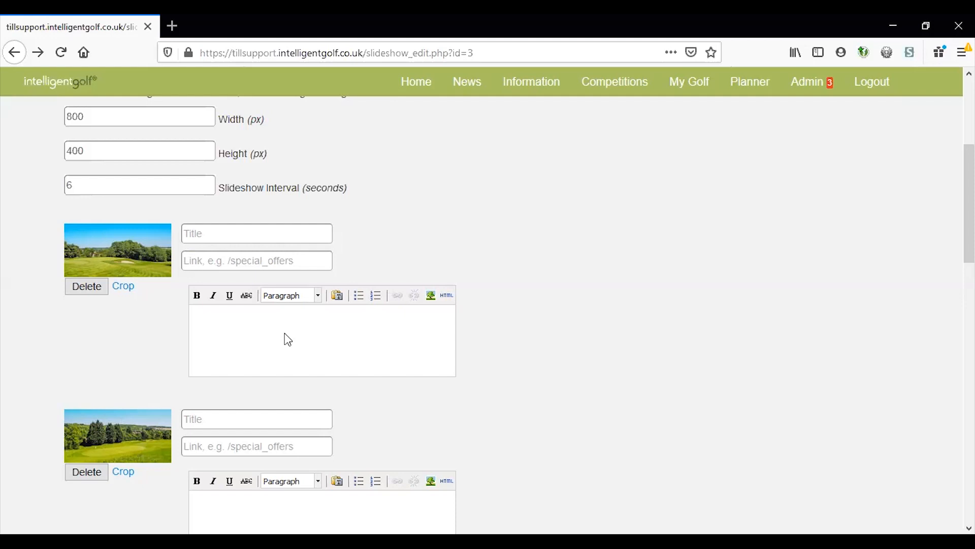
click(302, 263)
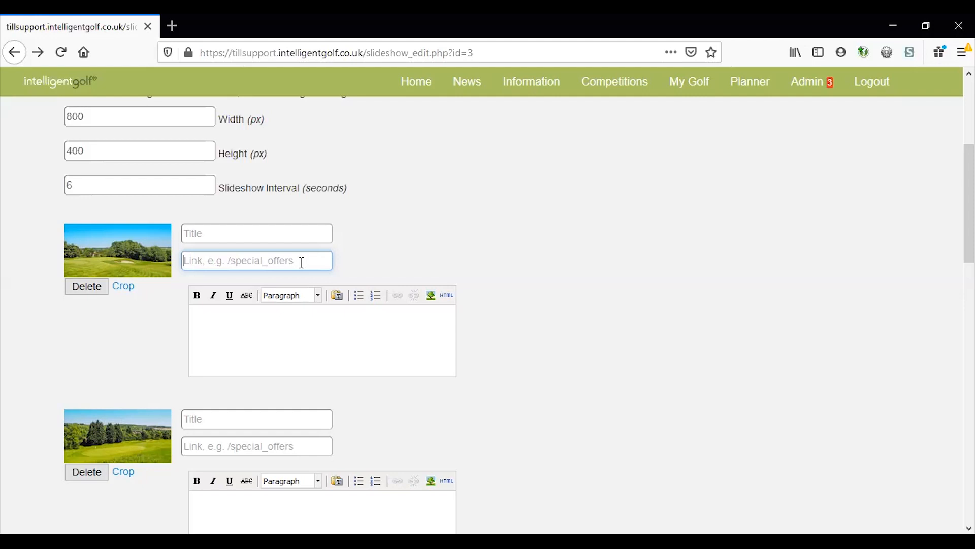
text(/specioal)
key(BackSpace)
key(BackSpace)
key(BackSpace)
text(al_offers)
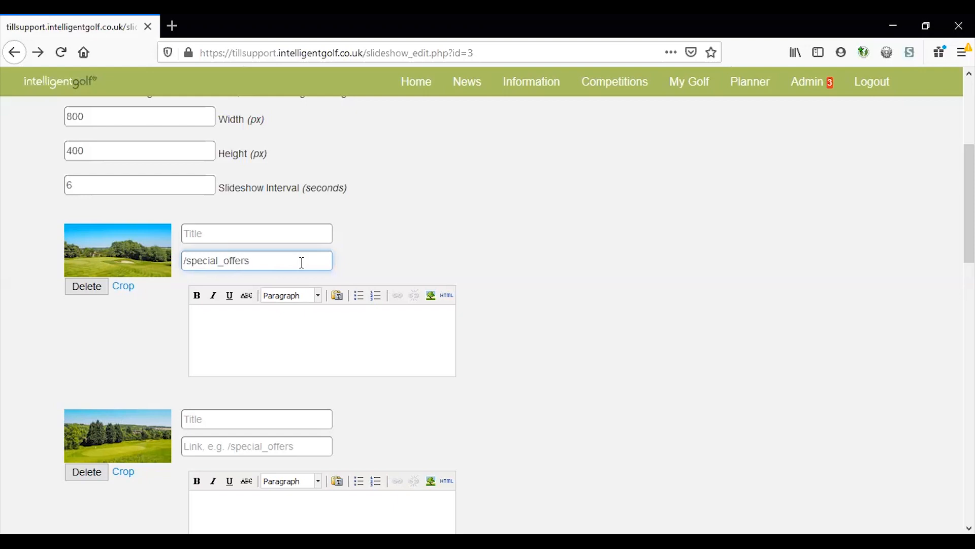
key(ctrl+a)
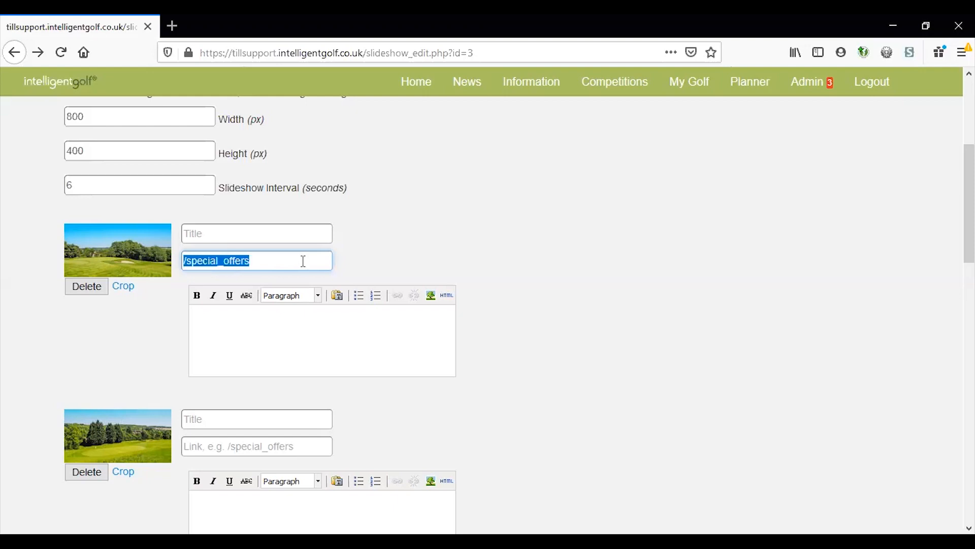
text(http://www.in)
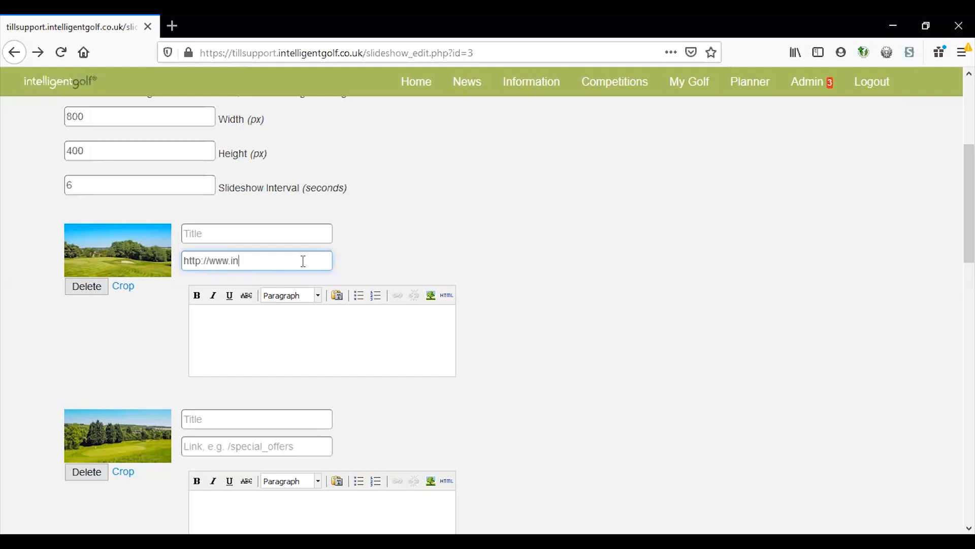
text(telligentgolf.co.uk)
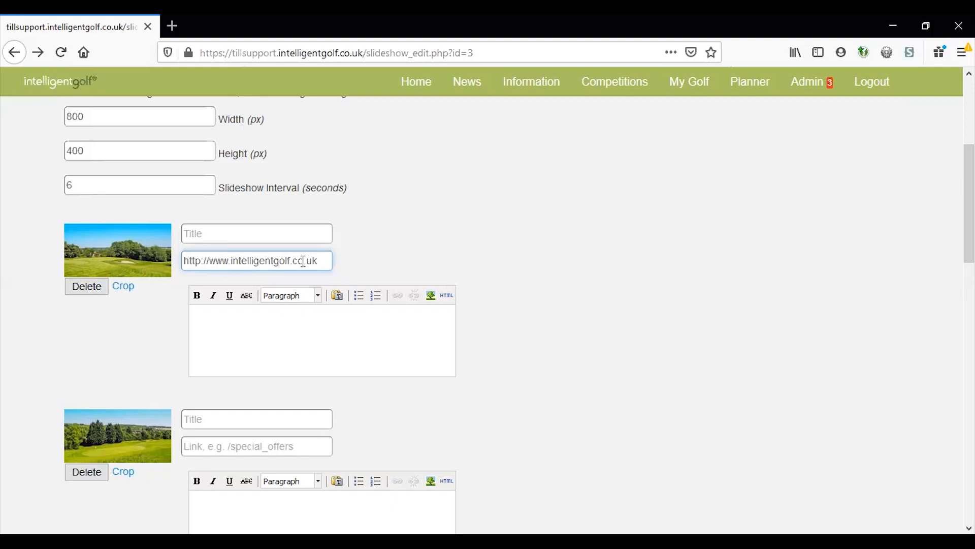
triple_click(303, 261)
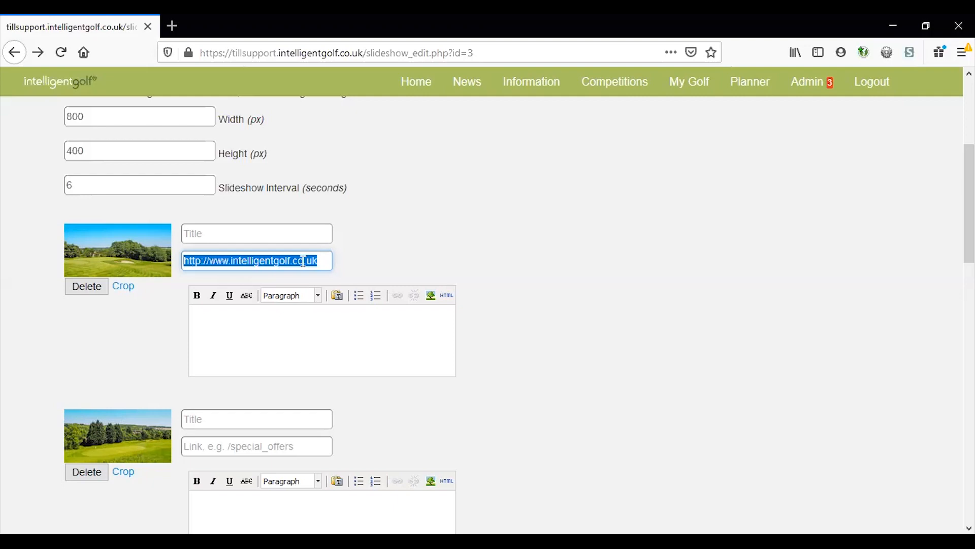
key(BackSpace)
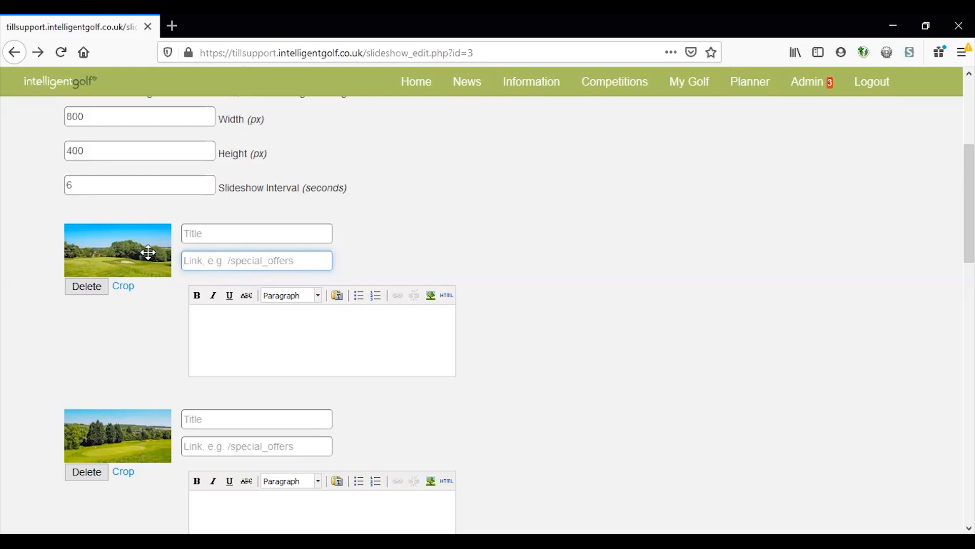
- Try moving the first slide's image below the second, and check the save and preview options after the last slide
drag(148, 253, 154, 452)
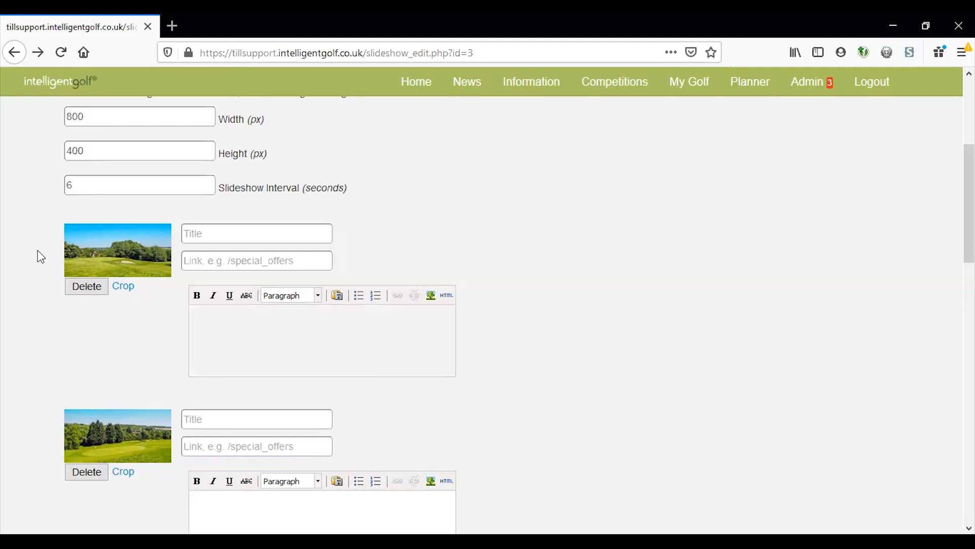
drag(969, 203, 969, 457)
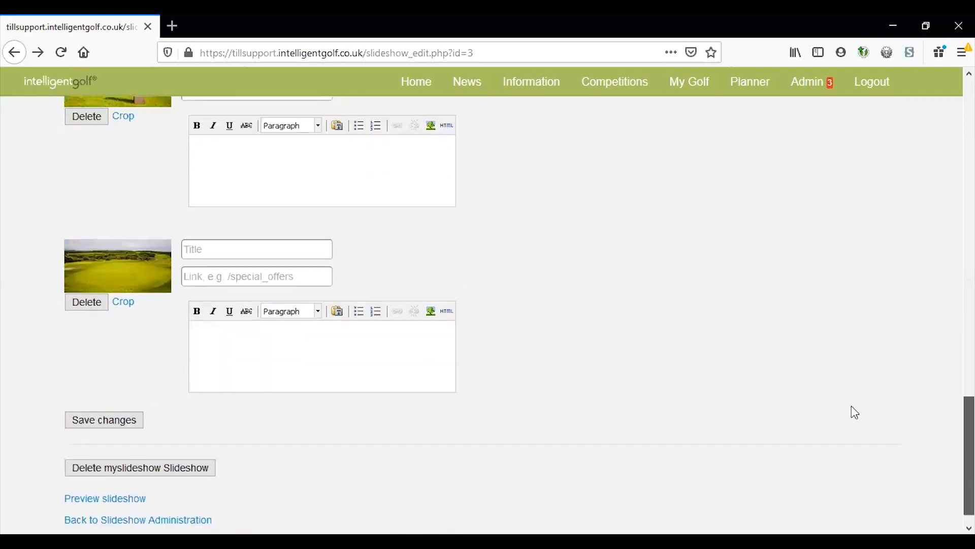
scroll(190, 399, down, 1)
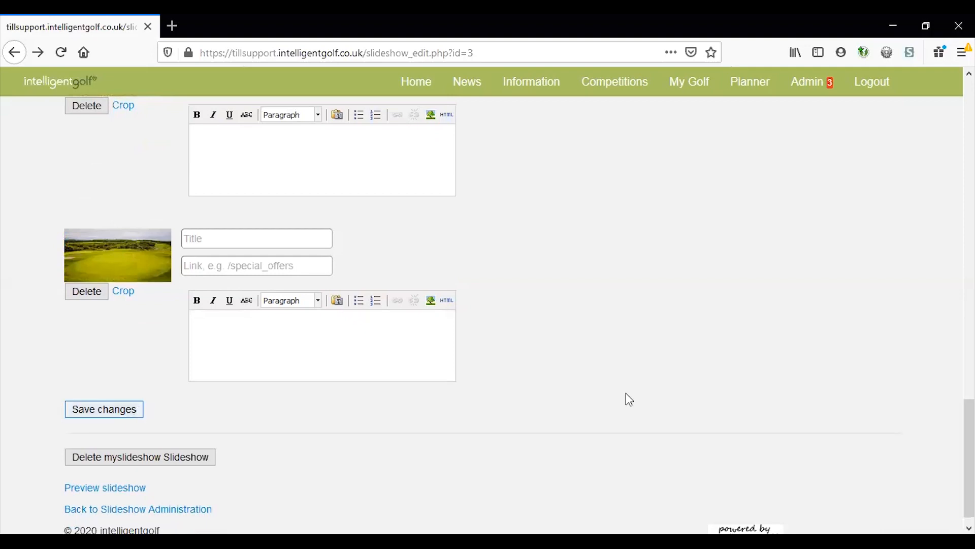
- Copy the page insertion code {NEWSLIDESHOW=myslideshow} from the slideshow instructions
drag(969, 457, 969, 158)
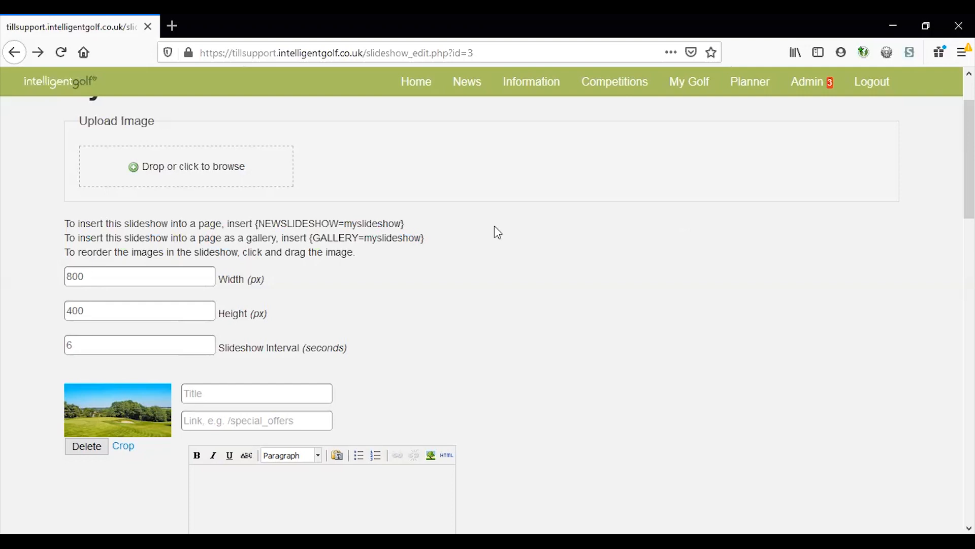
drag(85, 223, 441, 230)
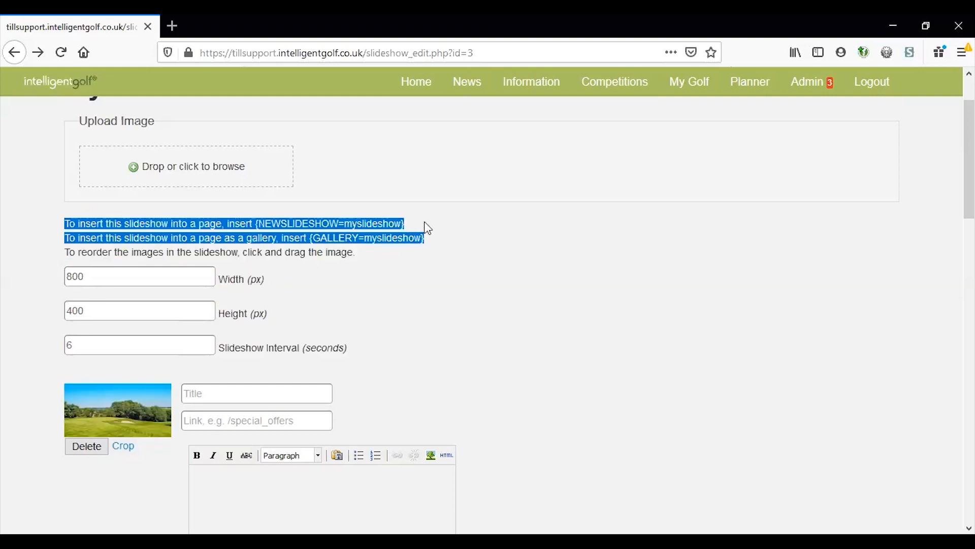
click(428, 228)
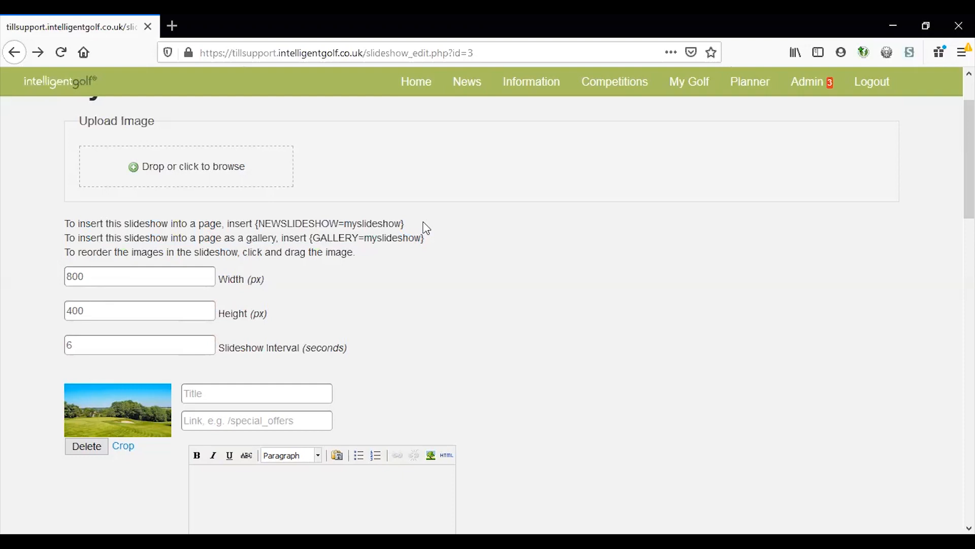
drag(405, 223, 258, 222)
key(ctrl+c)
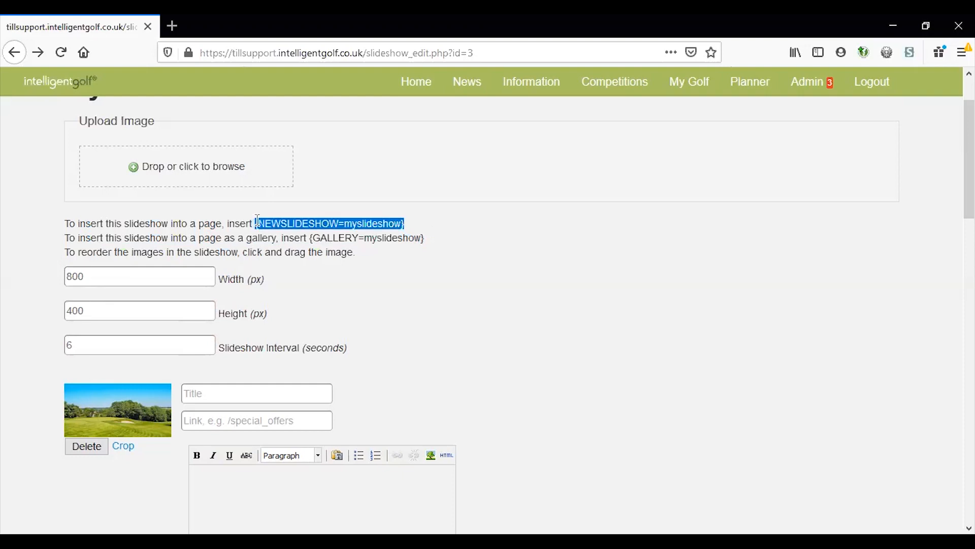
- Open the site's visitor page listed just above Live COomps for content editing
click(458, 228)
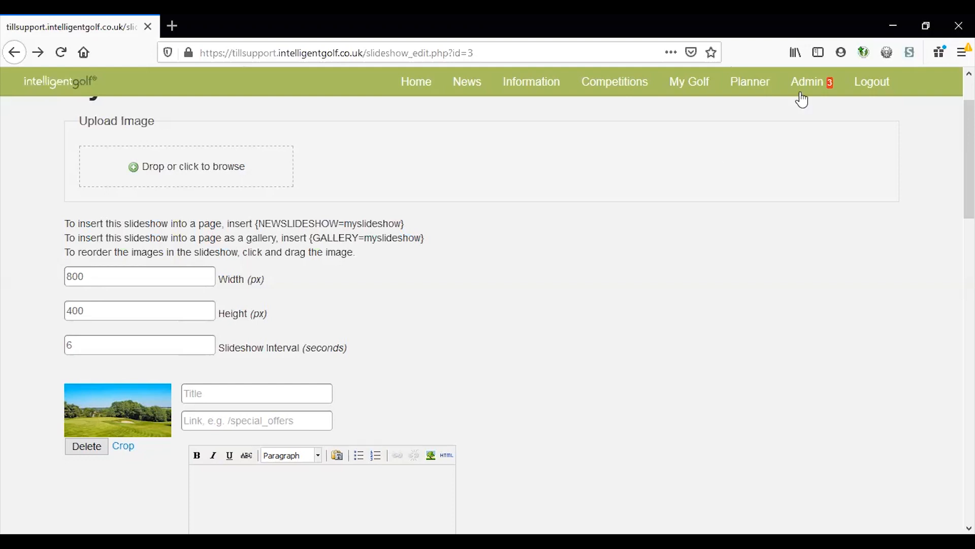
mouse_move(801, 99)
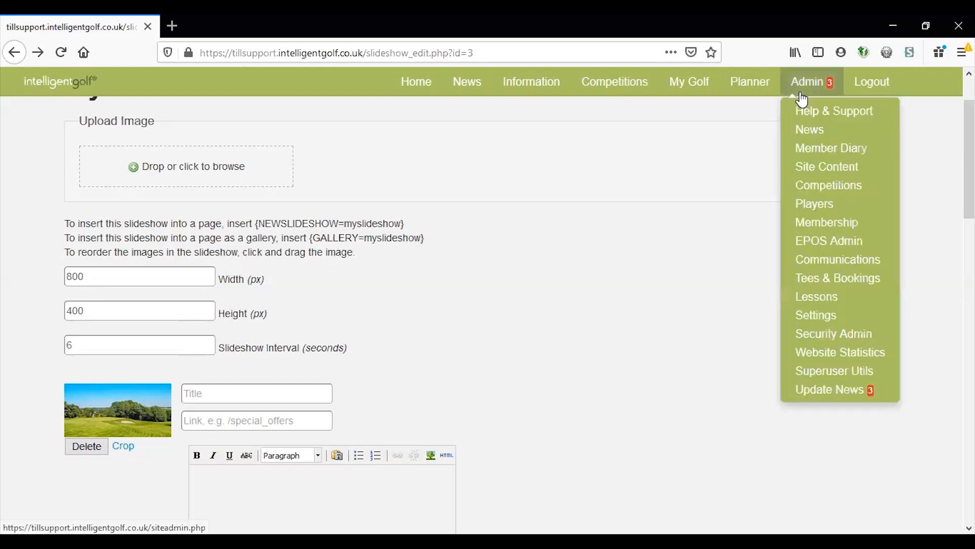
click(809, 175)
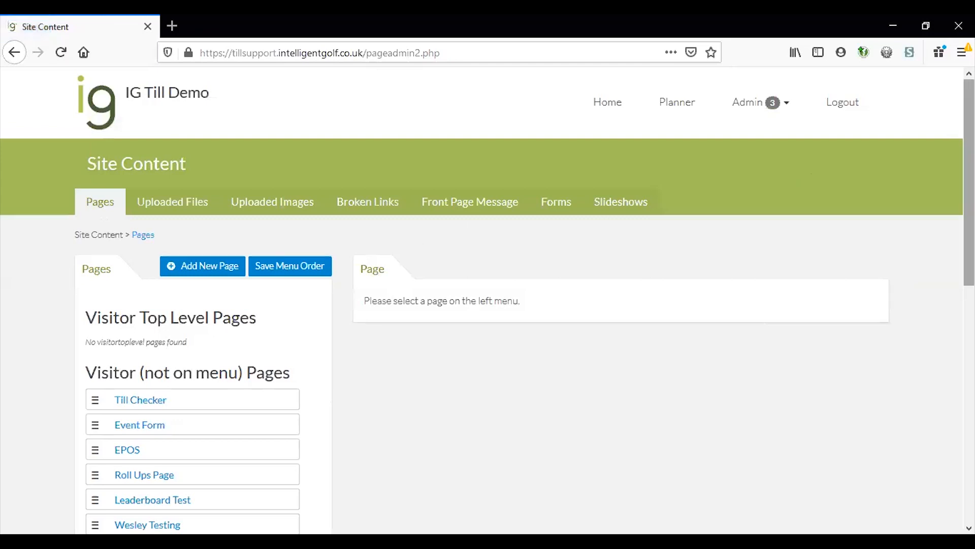
scroll(487, 299, down, 2)
scroll(488, 299, down, 2)
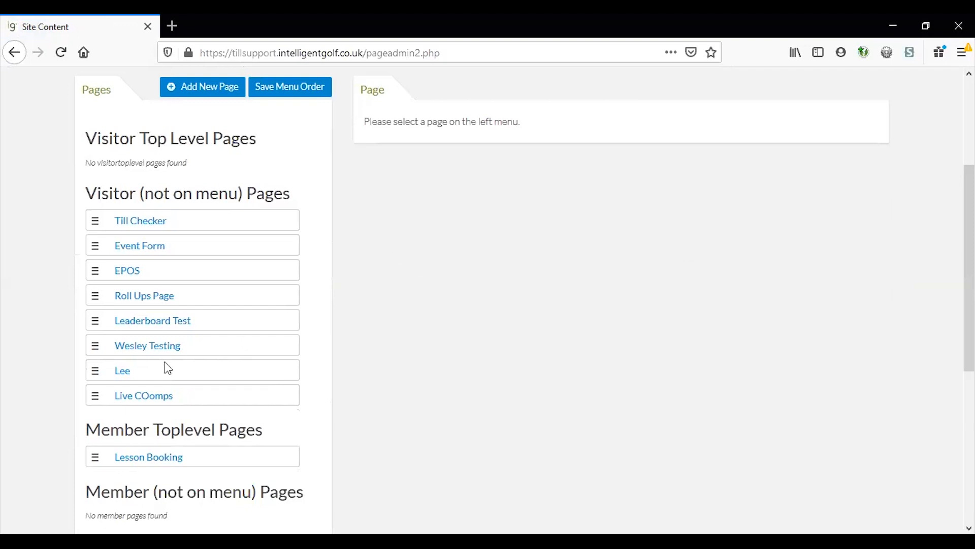
click(122, 370)
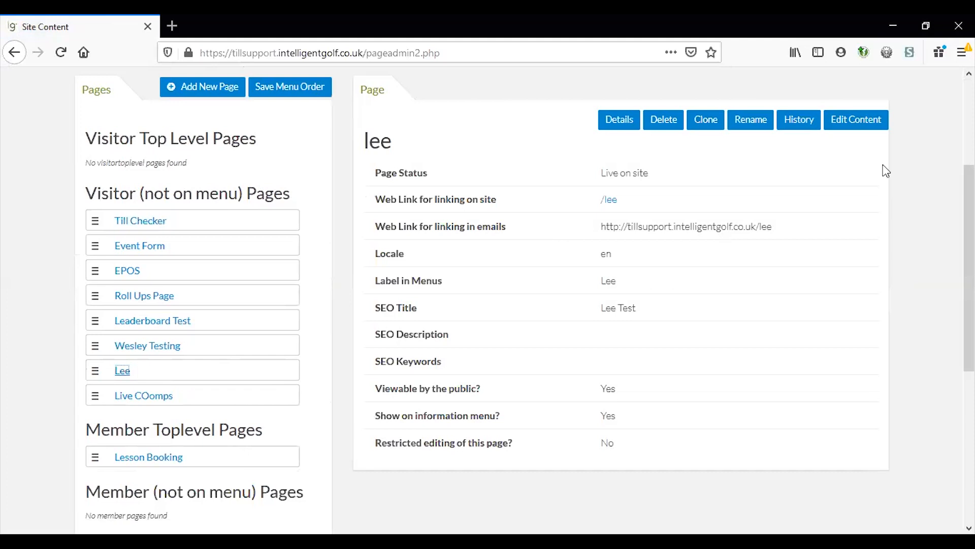
click(866, 128)
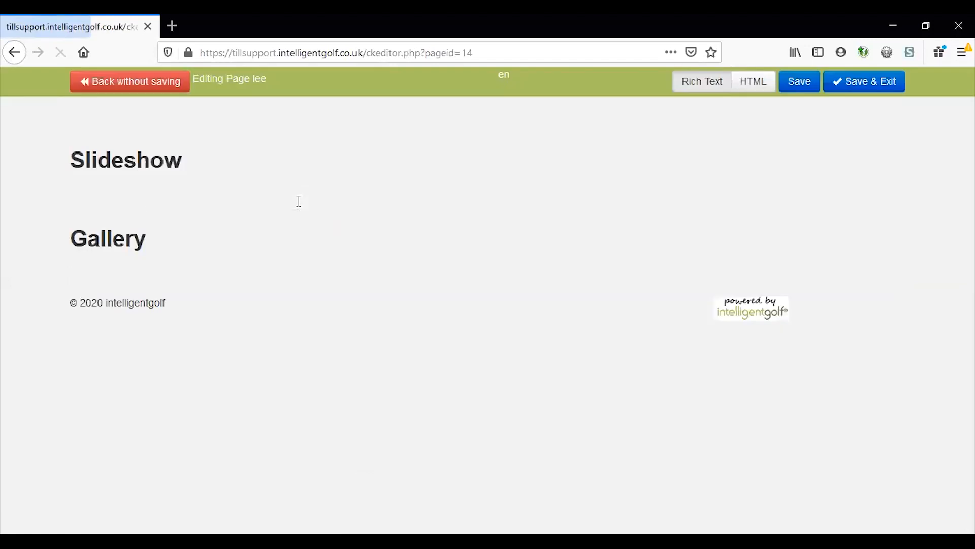
- Insert the copied code {NEWSLIDESHOW=myslideshow} beneath the Slideshow heading, then save and exit the page
click(96, 190)
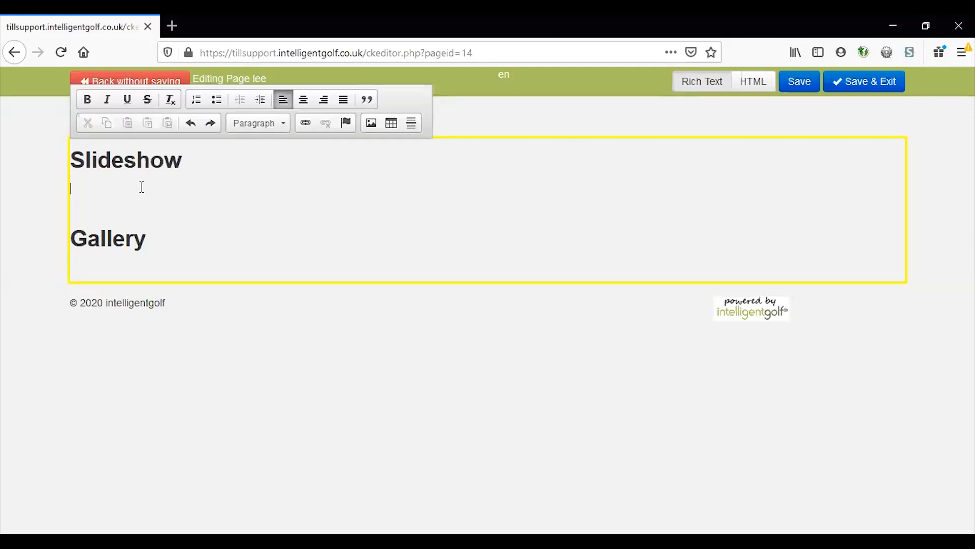
key(ctrl+v)
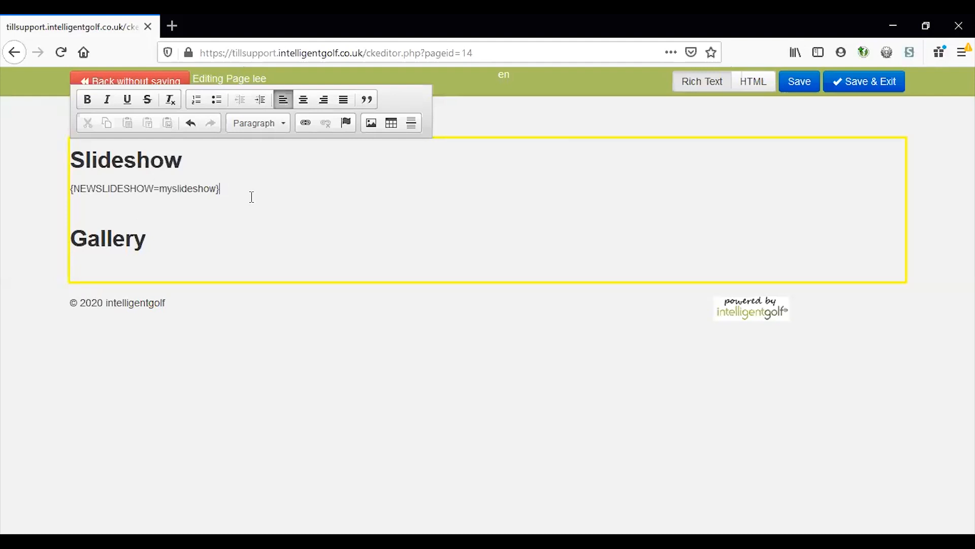
click(868, 90)
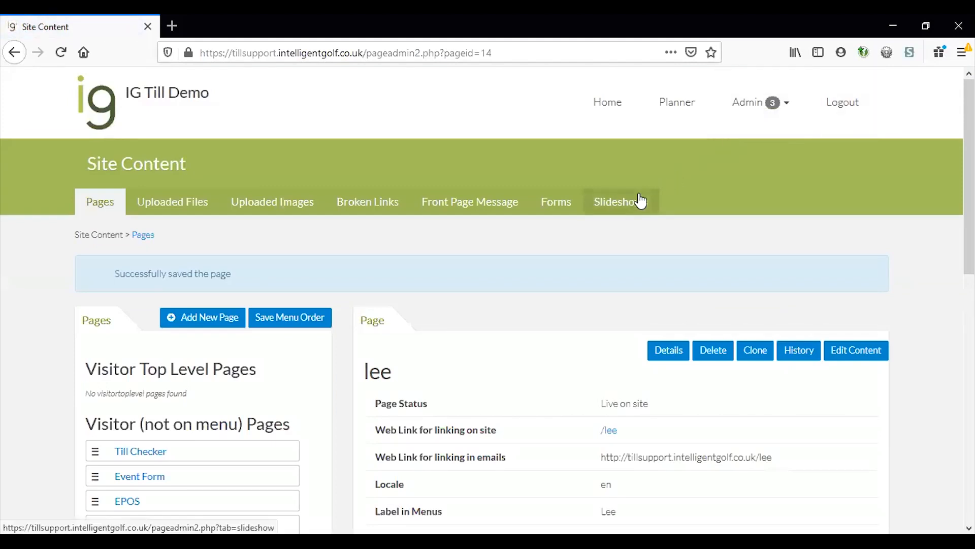
- Open myslideshow from the site's slideshows and copy its gallery insertion code {GALLERY=myslideshow}
click(731, 128)
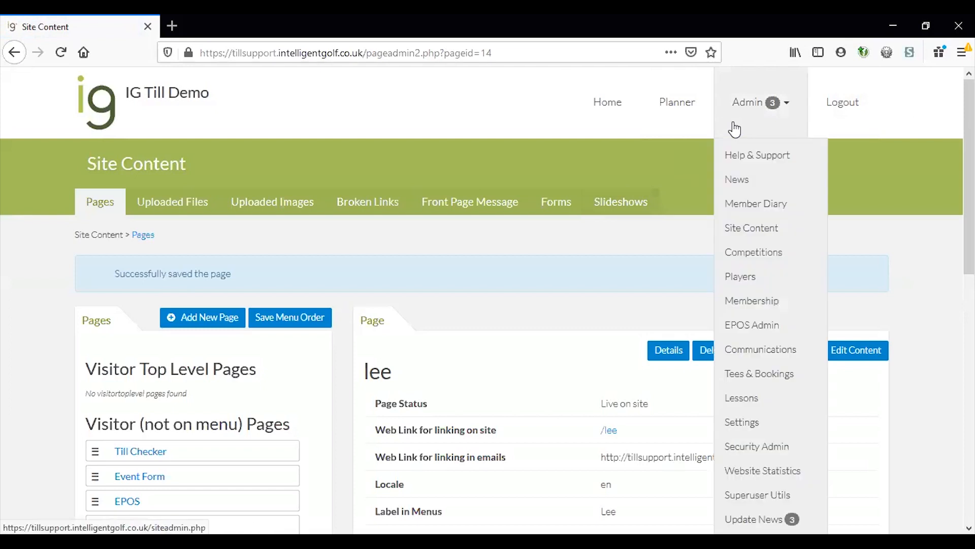
click(642, 205)
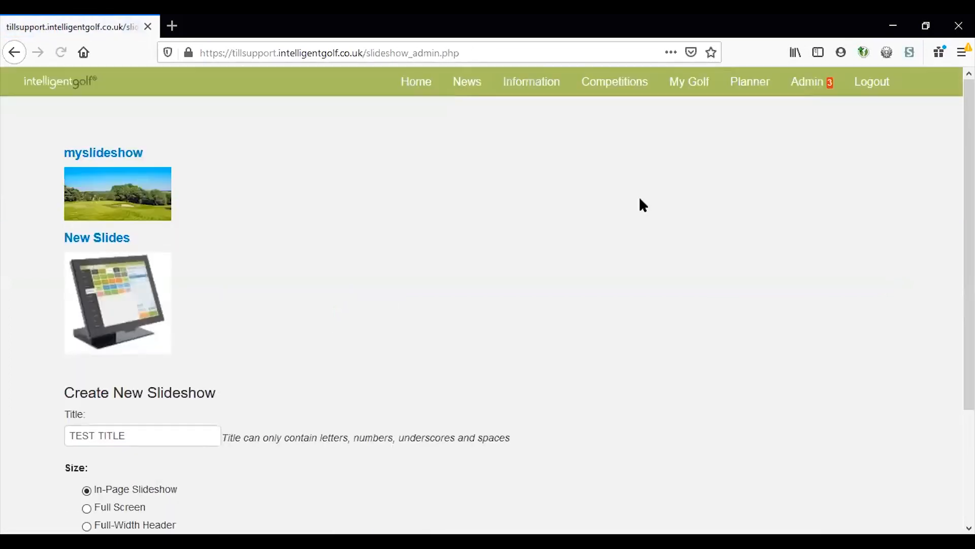
click(86, 159)
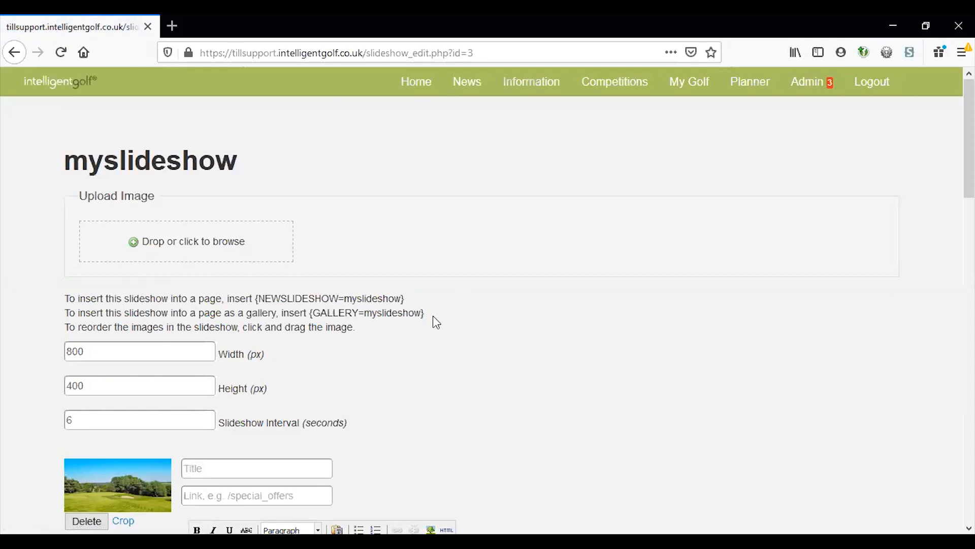
drag(432, 315, 311, 314)
key(ctrl+c)
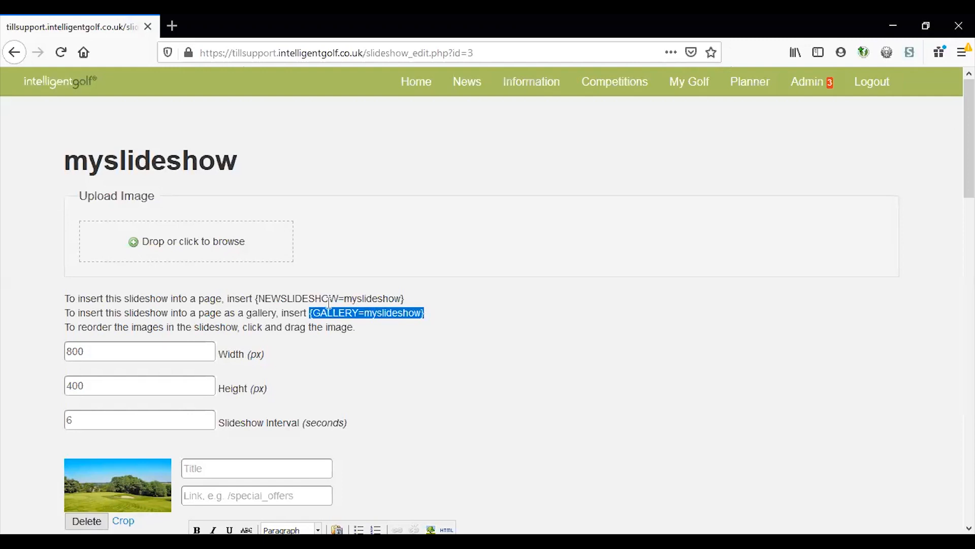
- Return to the site pages and reopen the content of the visitor page containing the slideshow code
mouse_move(807, 97)
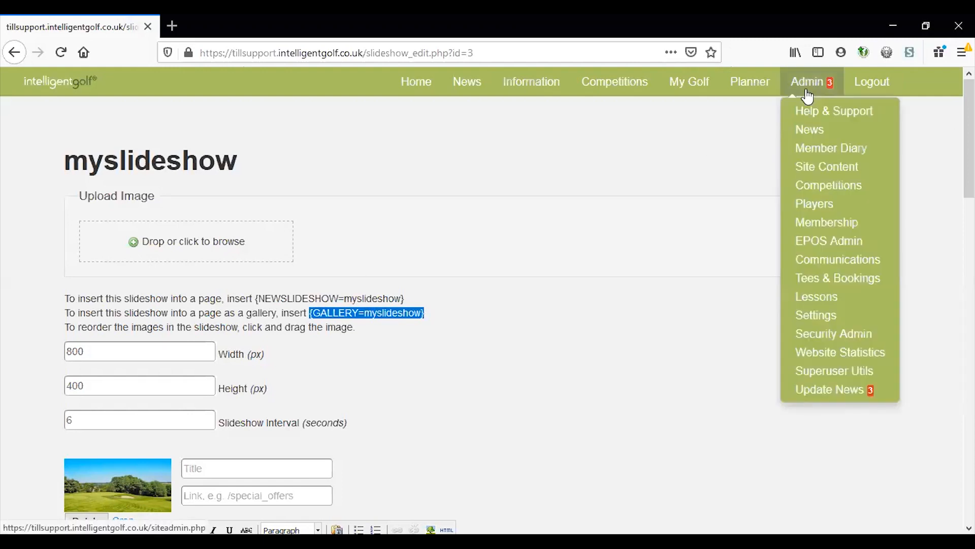
click(803, 170)
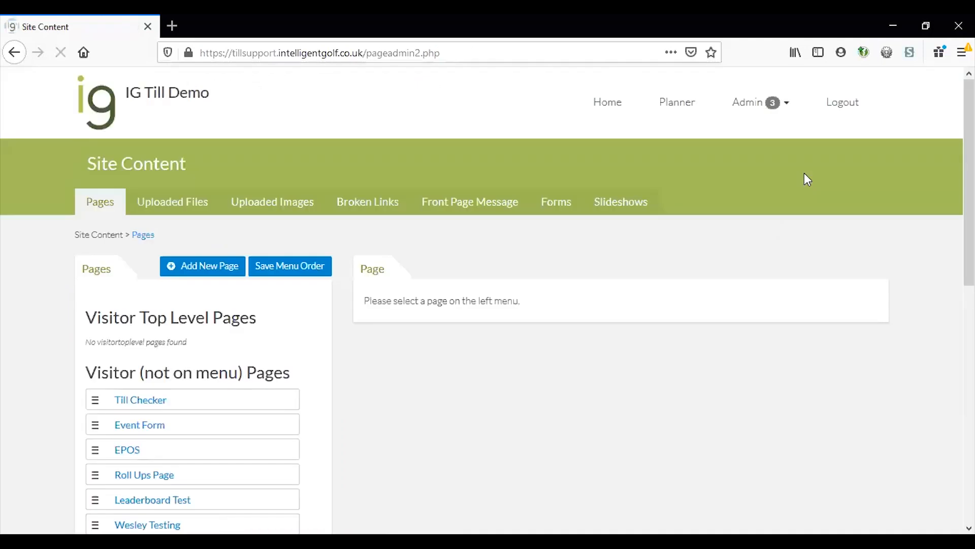
scroll(274, 376, down, 2)
drag(969, 242, 969, 246)
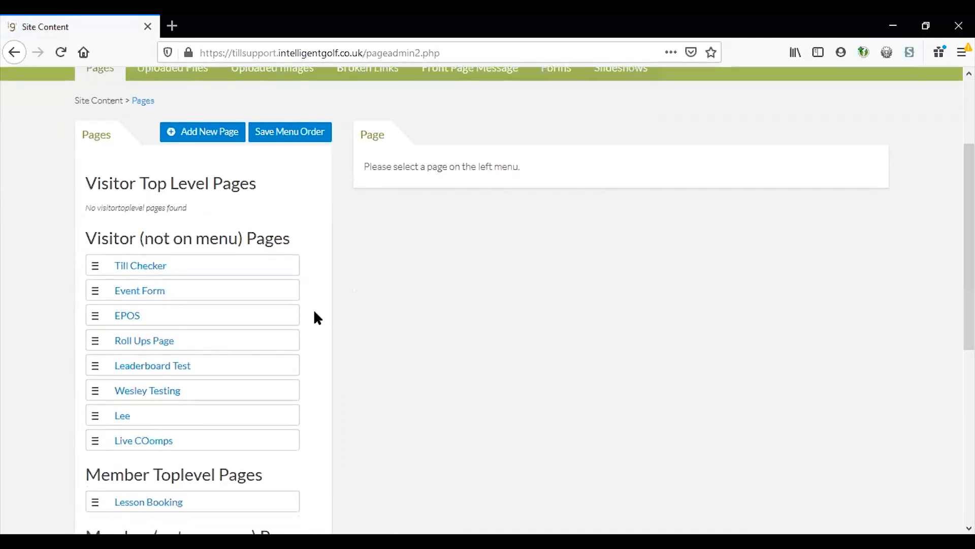
click(121, 416)
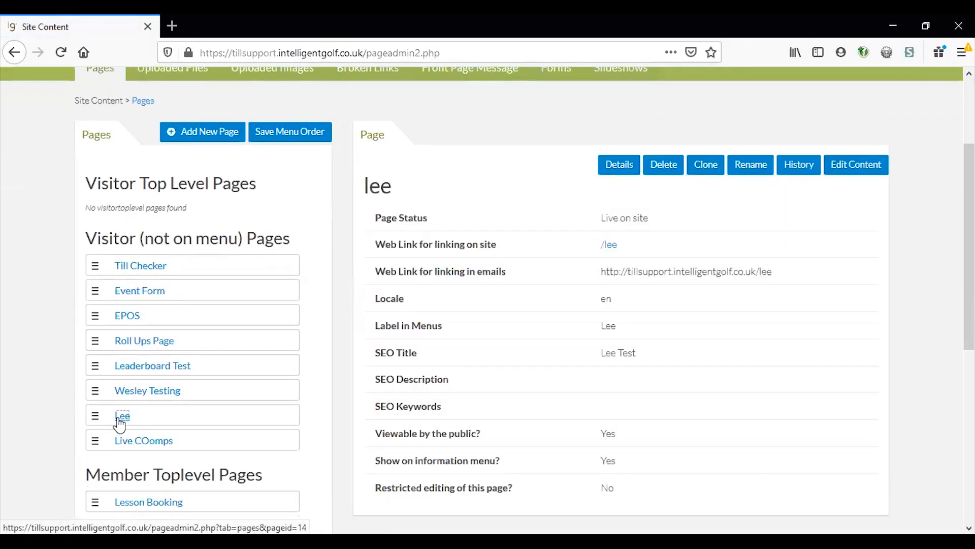
click(852, 168)
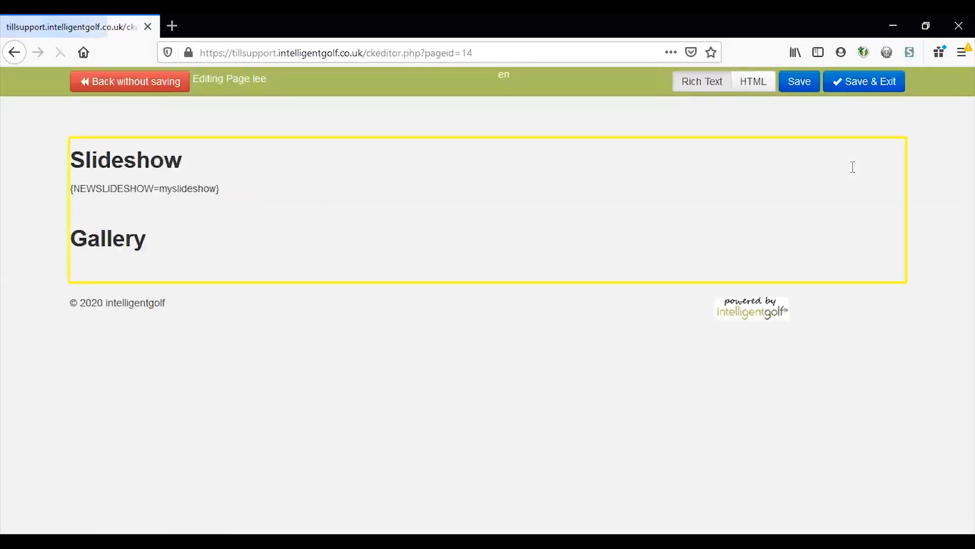
- Insert the copied code {GALLERY=myslideshow} beneath the Gallery heading
click(224, 254)
key(Return)
key(ctrl+v)
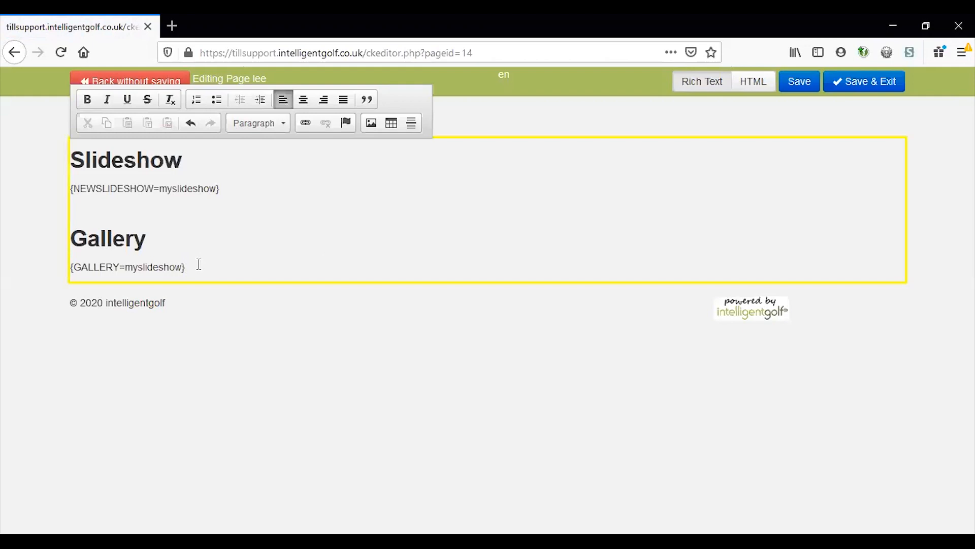
- Add an example line {NEWSLIDESHOW=slideshow1} below the slideshow code and change its keyword to GALLERY
click(116, 210)
text({NEWSLIDESHOW)
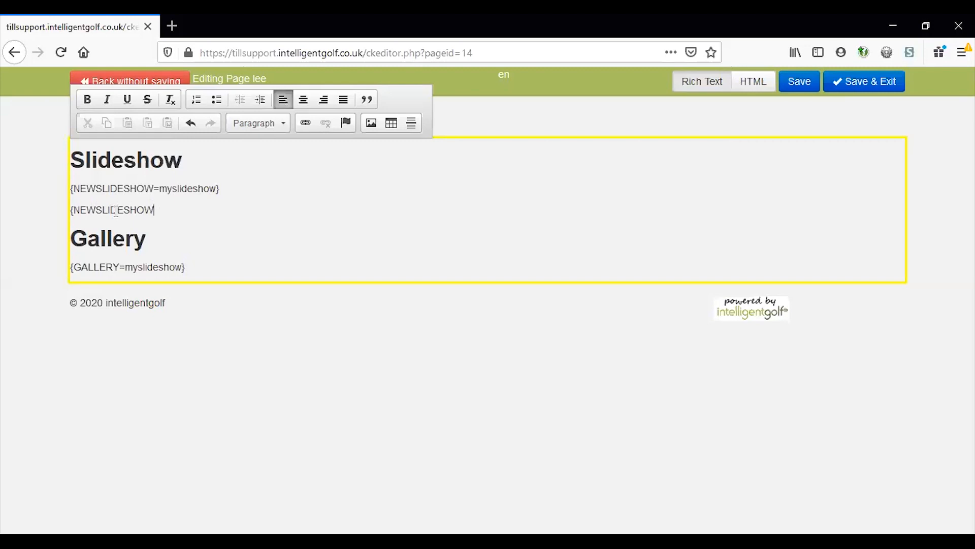
text(=slideshow1})
double_click(116, 211)
text(GALLE)
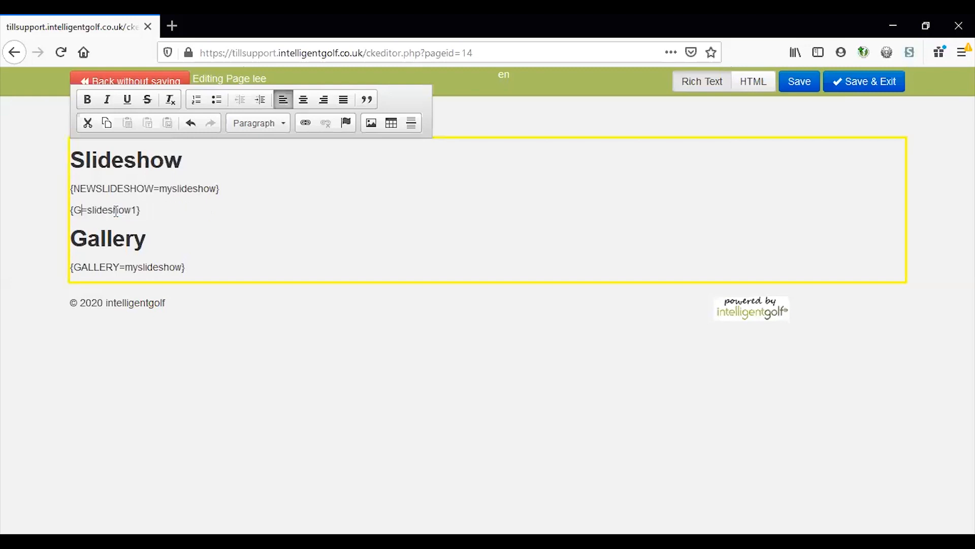
text(RY)
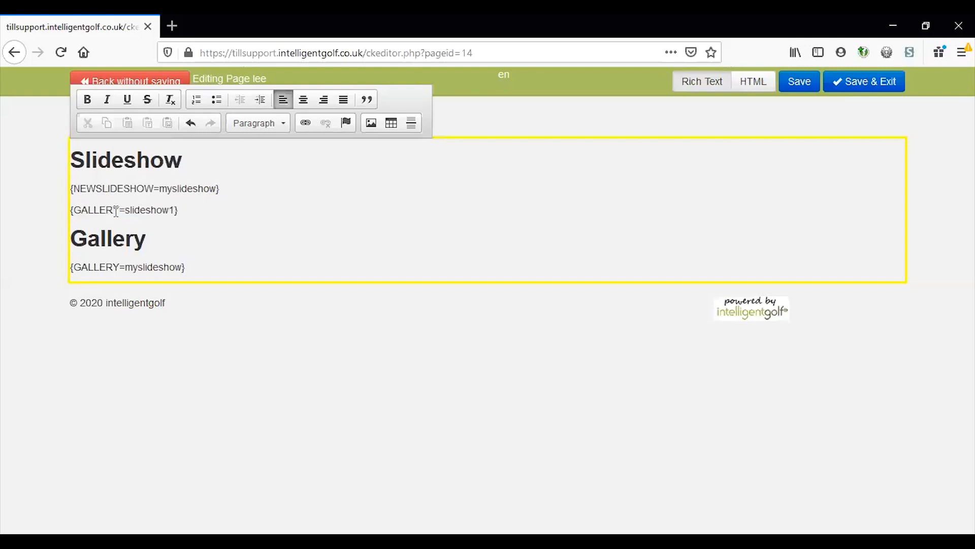
- Delete the example line and the empty line above the Gallery heading, then save and exit the page
click(200, 206)
drag(196, 209, 70, 210)
key(BackSpace)
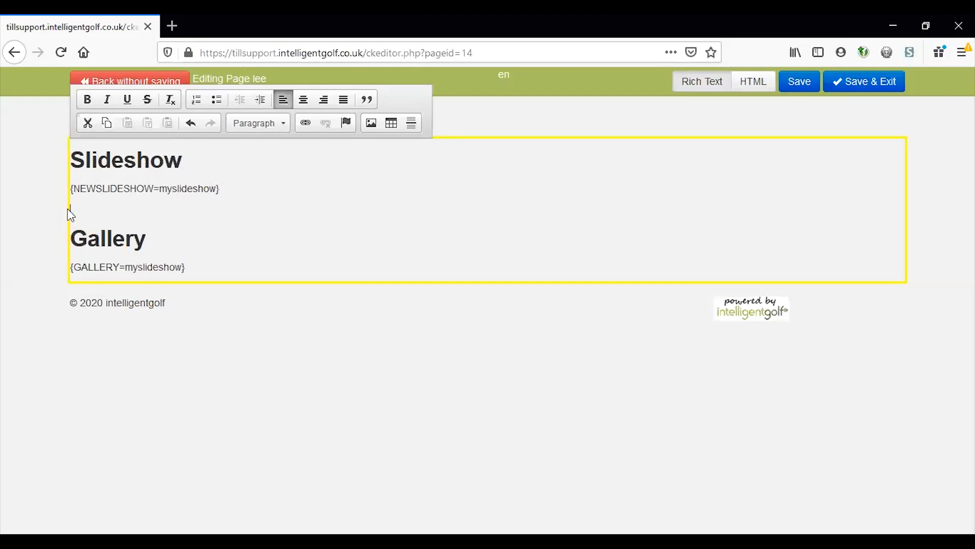
key(BackSpace)
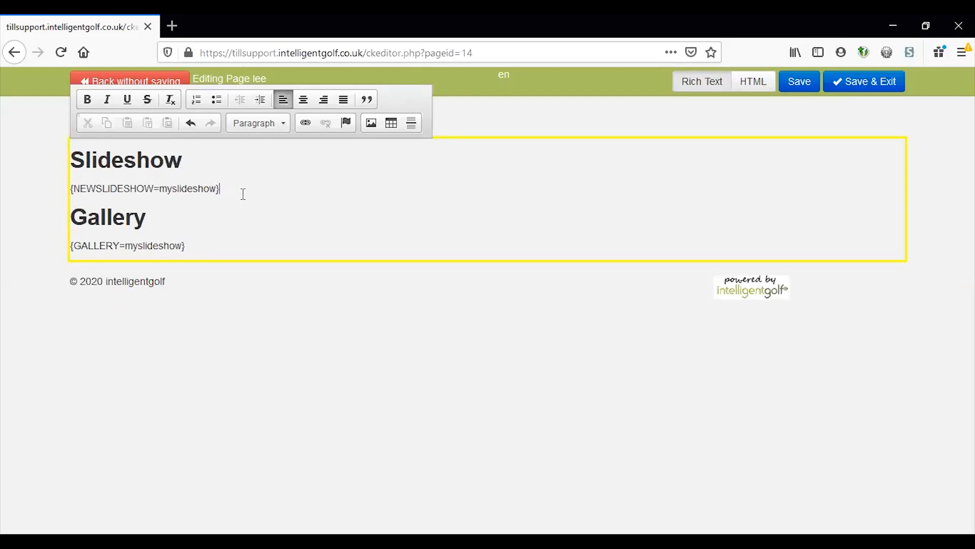
click(868, 93)
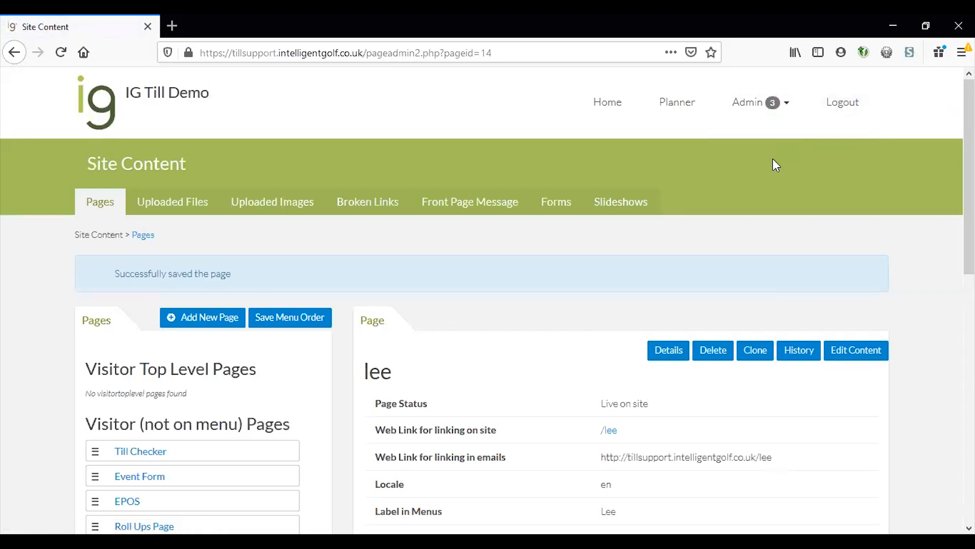
- View the edited page on the live site and check the slideshow by moving one slide forward and one back
click(616, 116)
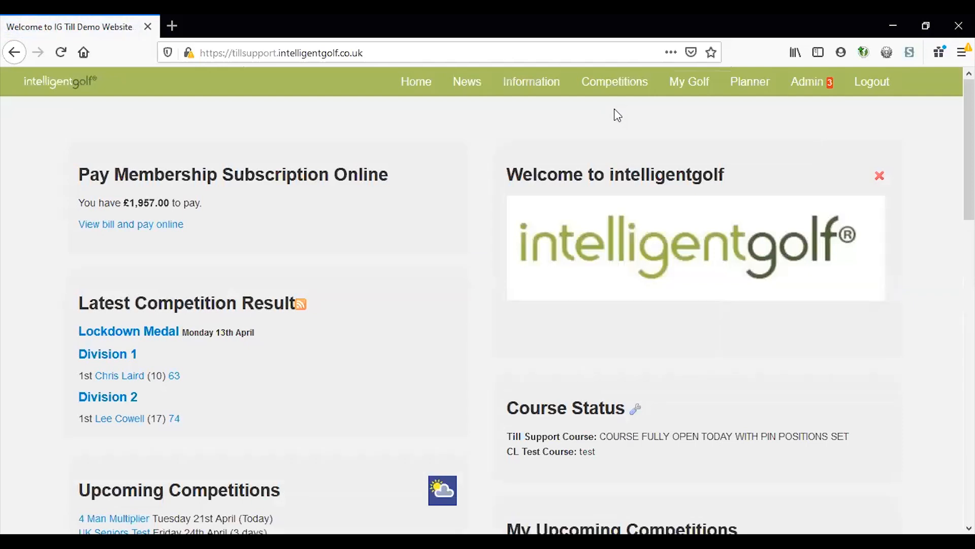
mouse_move(548, 95)
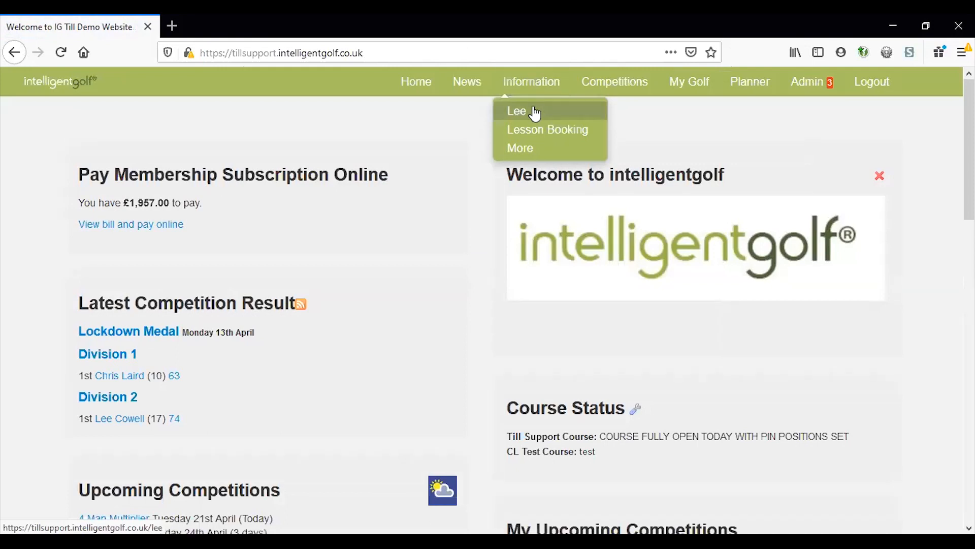
click(533, 111)
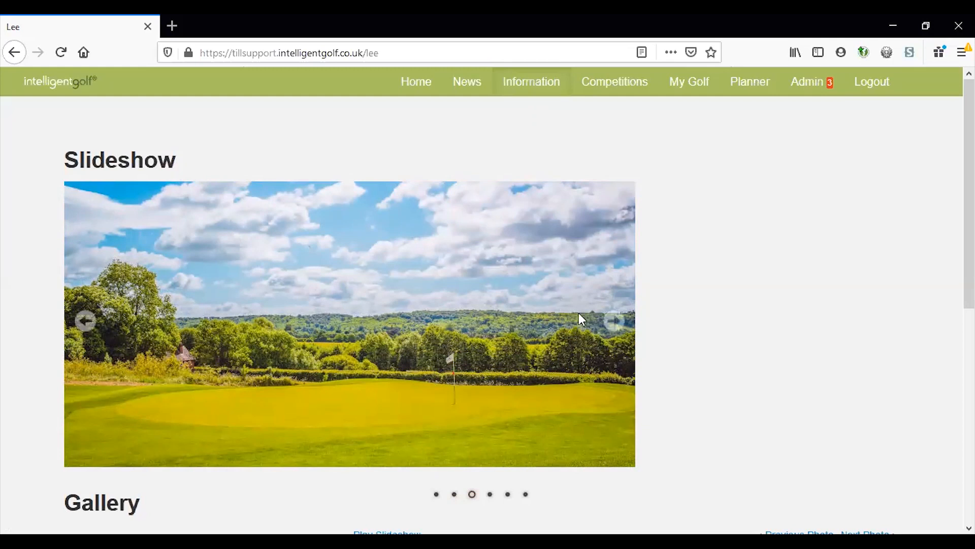
click(614, 322)
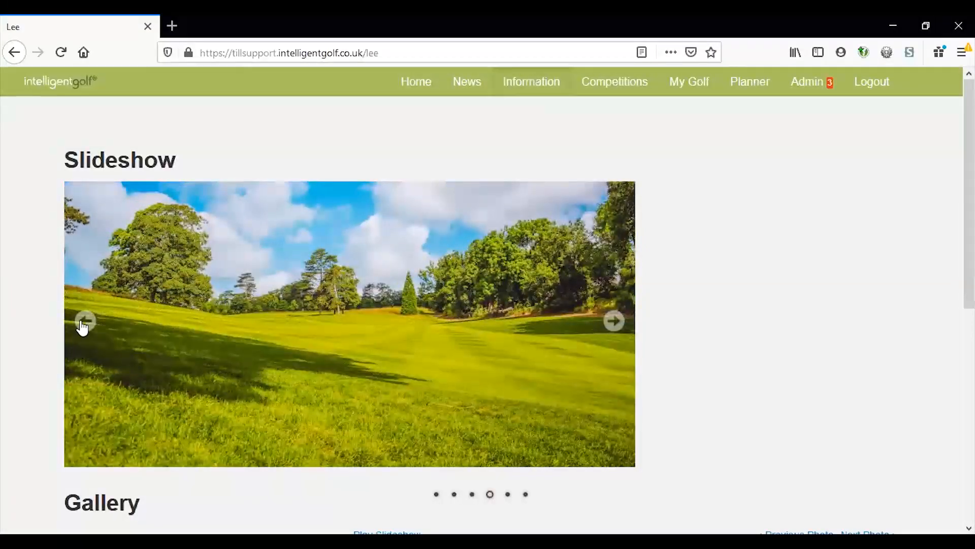
click(84, 325)
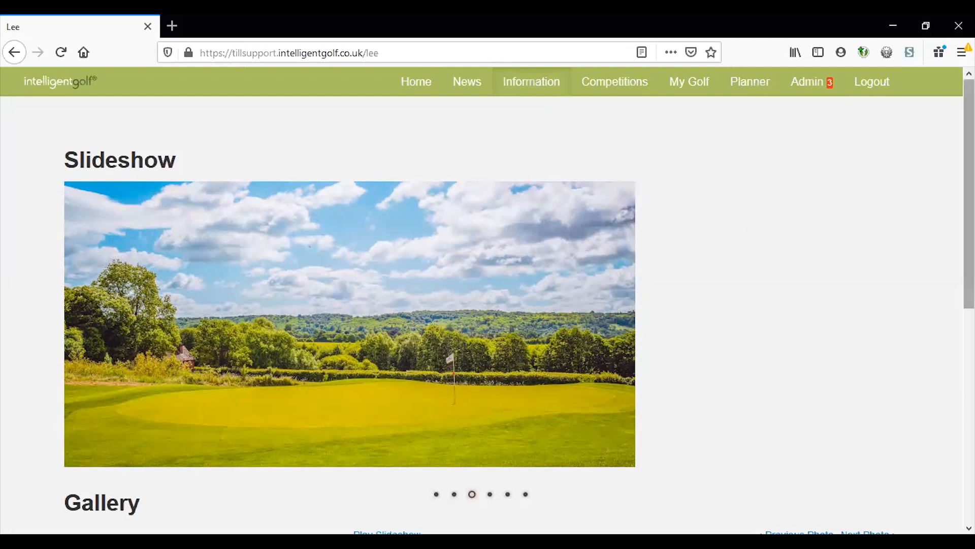
- Examine the page's gallery by viewing its second and third photos
scroll(487, 305, down, 4)
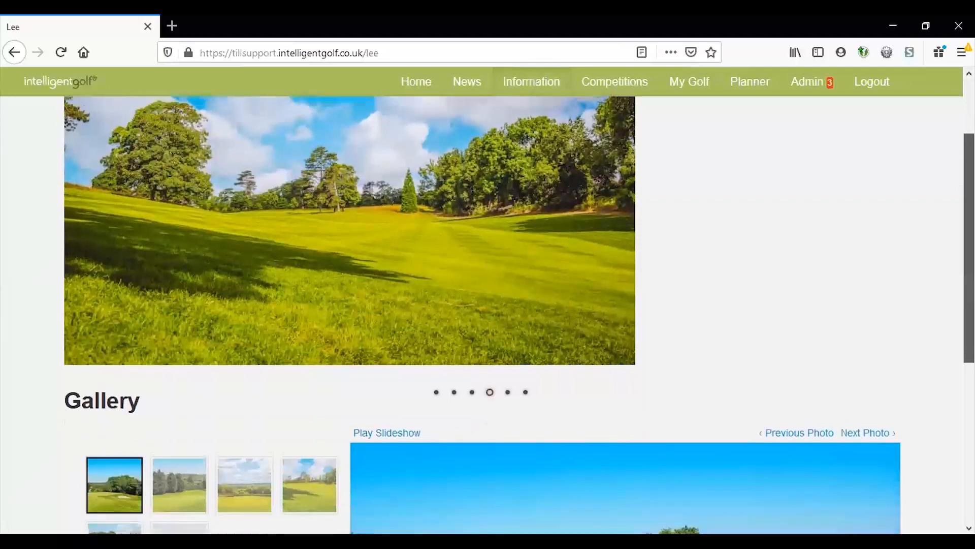
scroll(488, 304, down, 5)
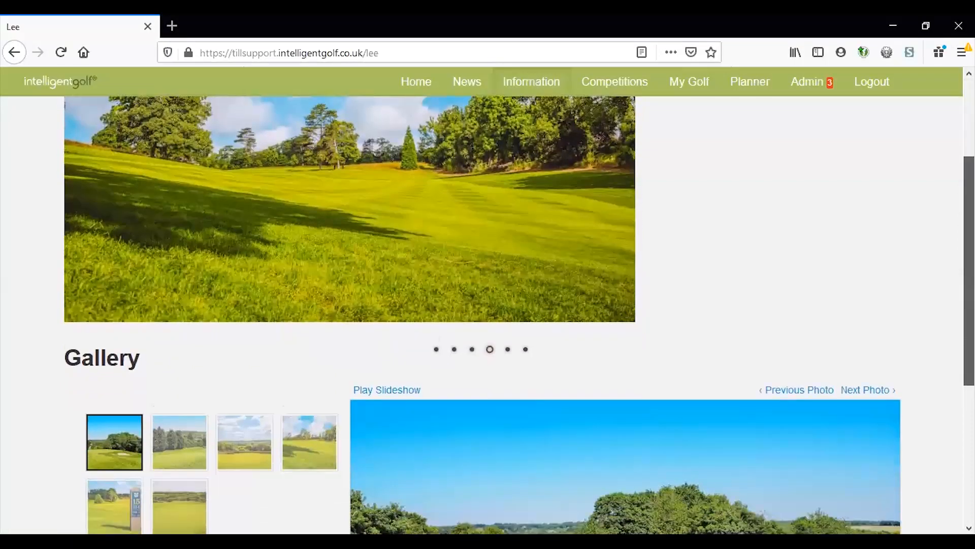
scroll(487, 305, down, 2)
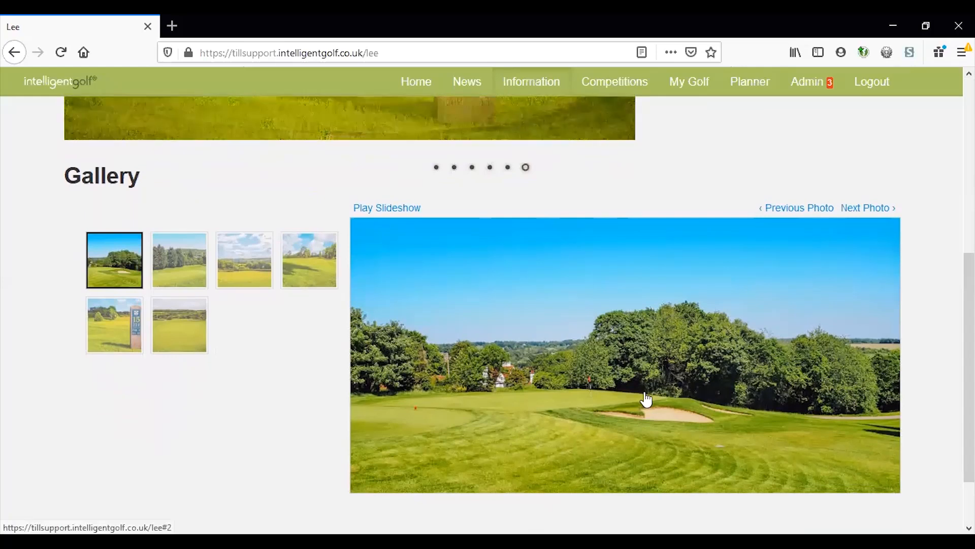
click(196, 260)
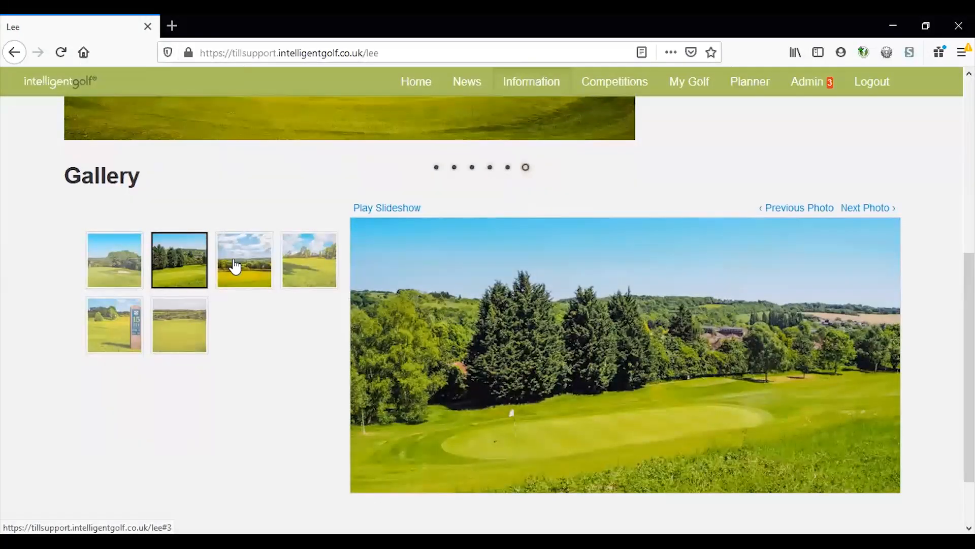
click(234, 265)
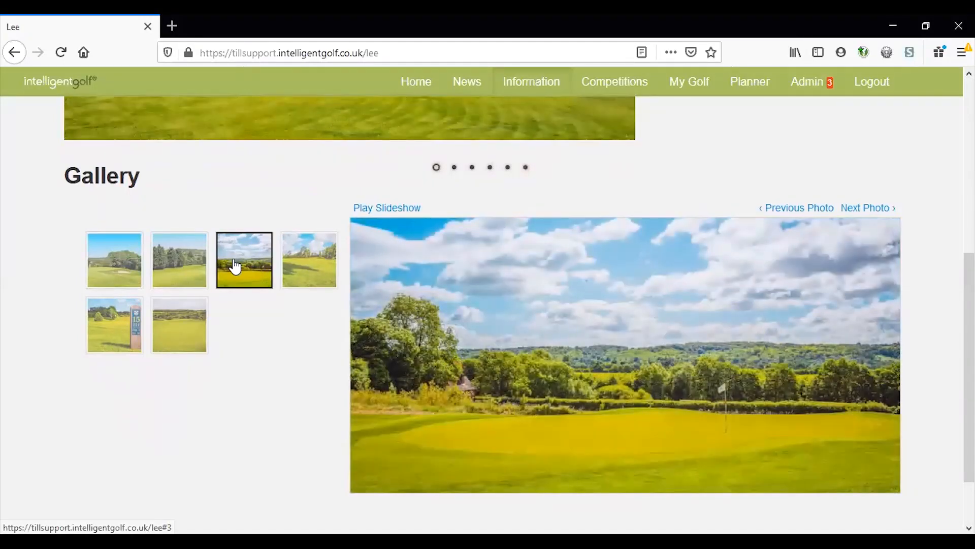
- View the gallery's fourth photo, and play and pause the gallery's automatic slideshow to check that it works
click(291, 269)
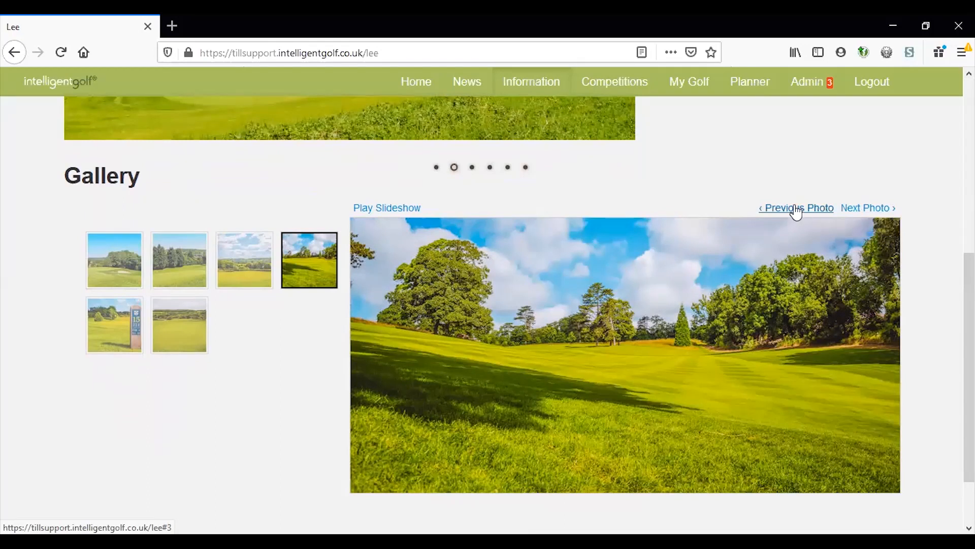
click(408, 209)
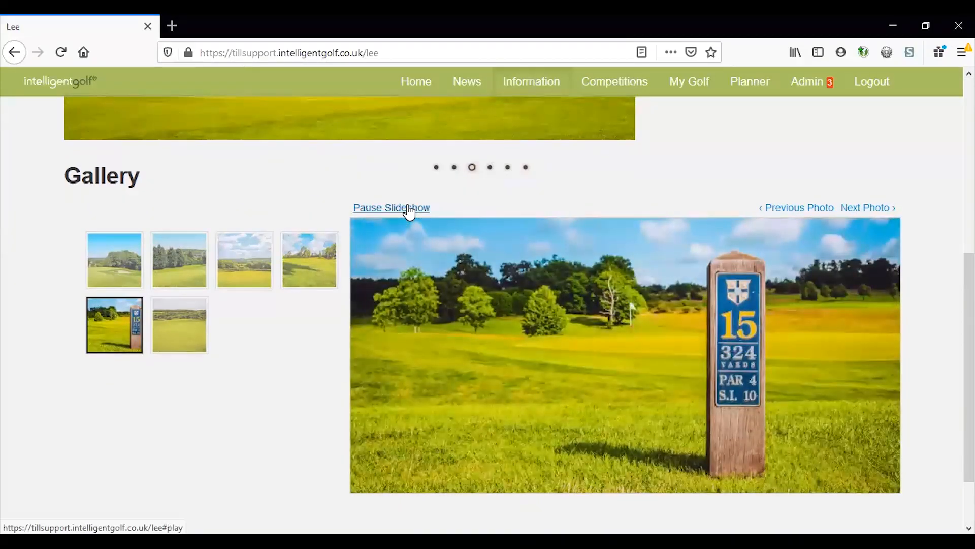
click(410, 209)
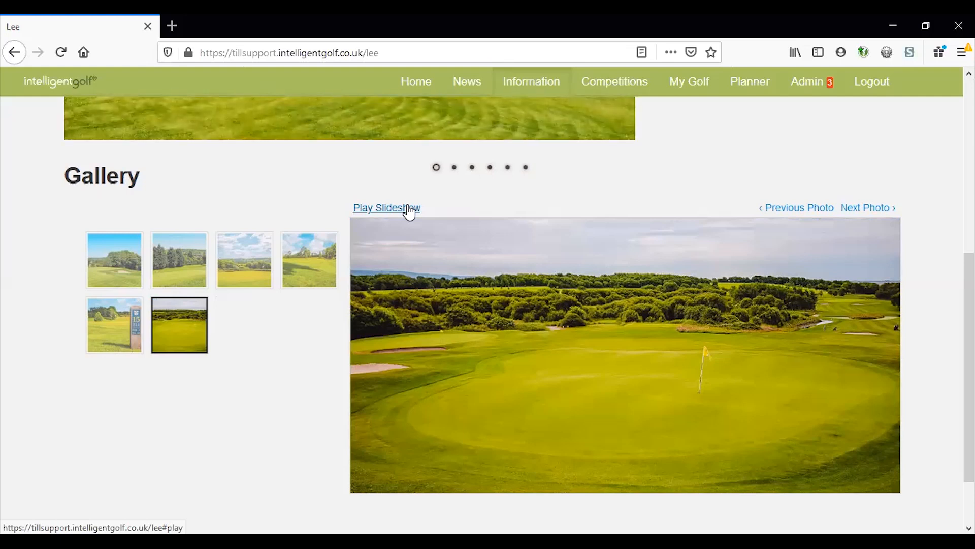
drag(969, 275, 969, 121)
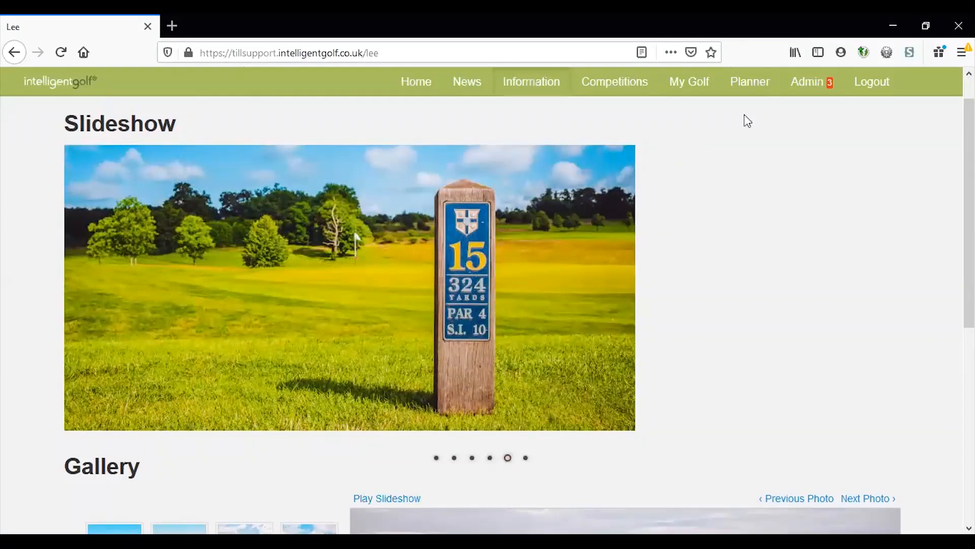
- Open myslideshow for editing in the slideshow administration and set its width to 1200 px
click(808, 86)
scroll(307, 159, up, 1)
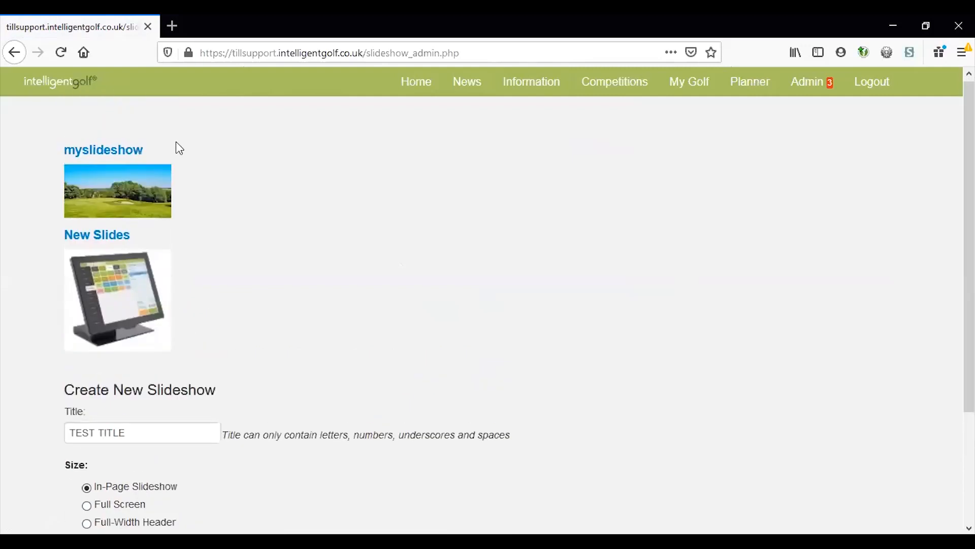
click(121, 152)
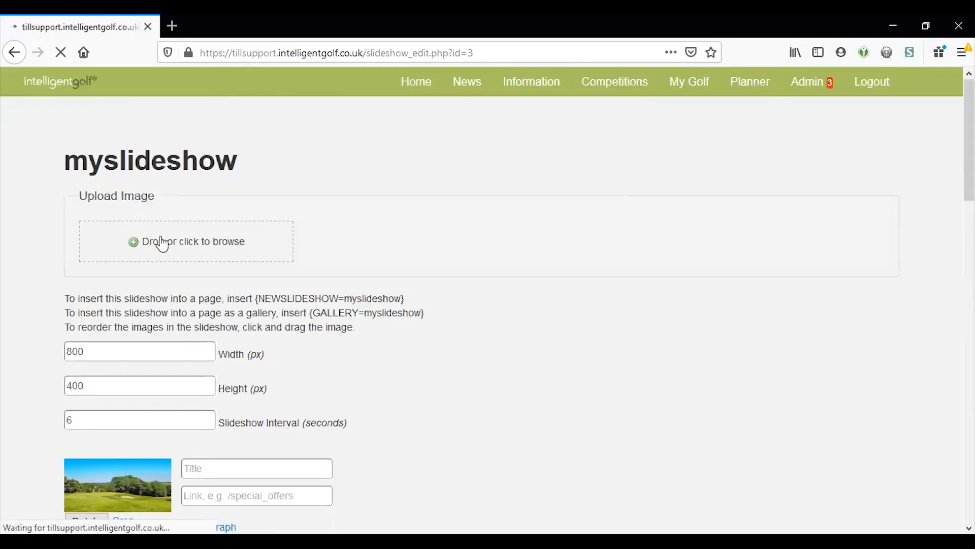
double_click(123, 342)
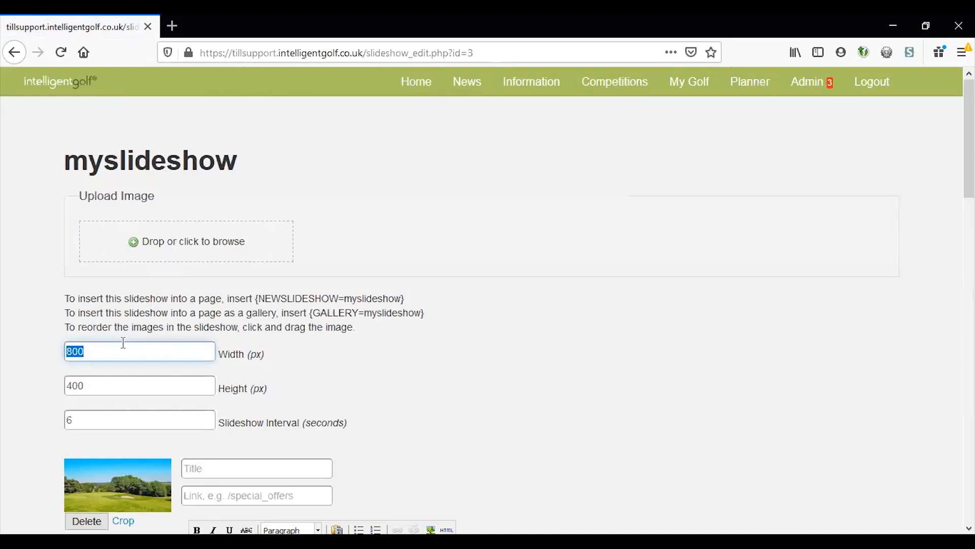
click(123, 343)
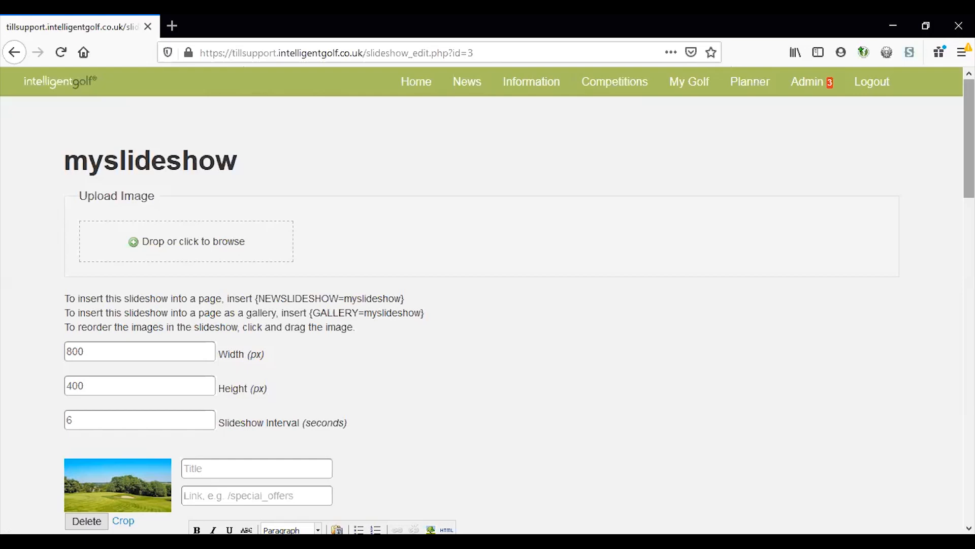
click(152, 345)
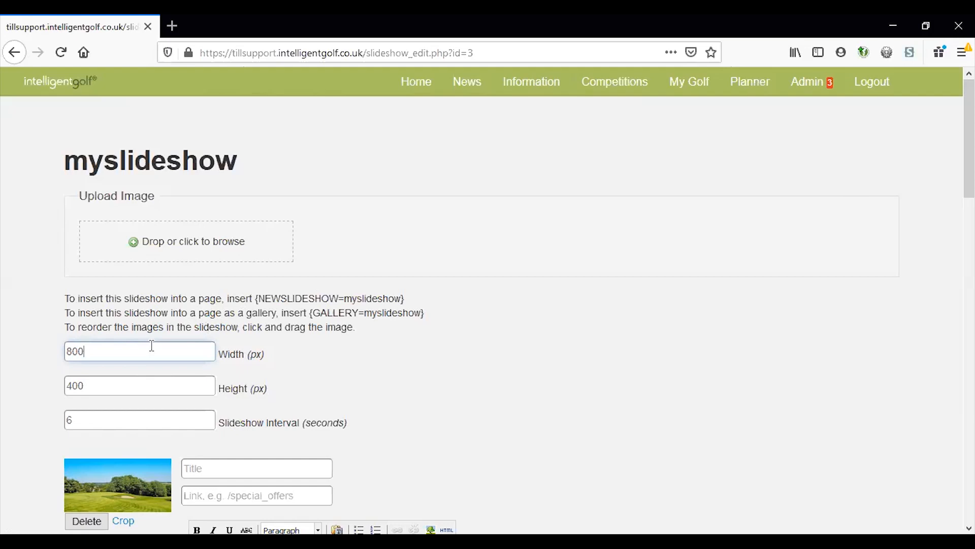
key(ctrl+a)
text(1200)
click(513, 330)
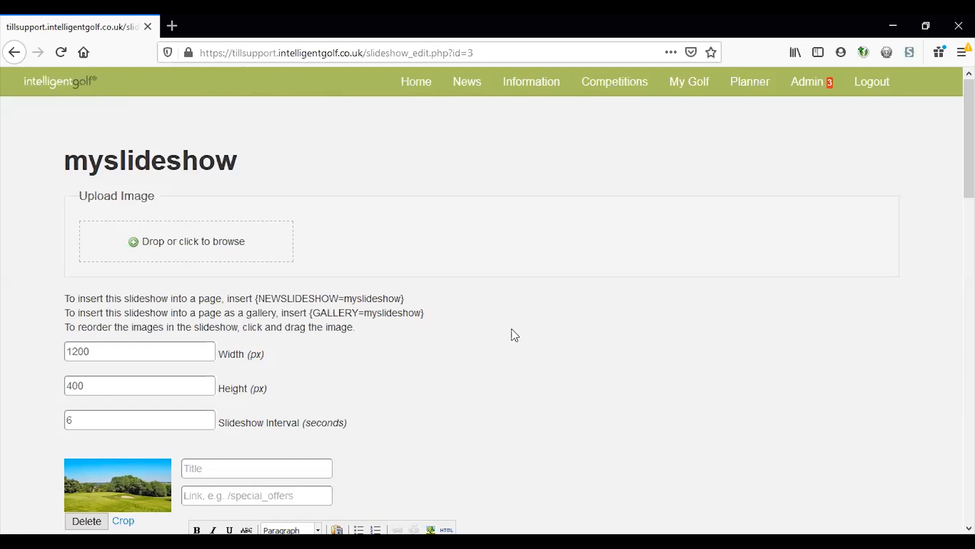
- Find the Site Content help article on include functions and tags in Help & Support and read through its include codes
click(805, 100)
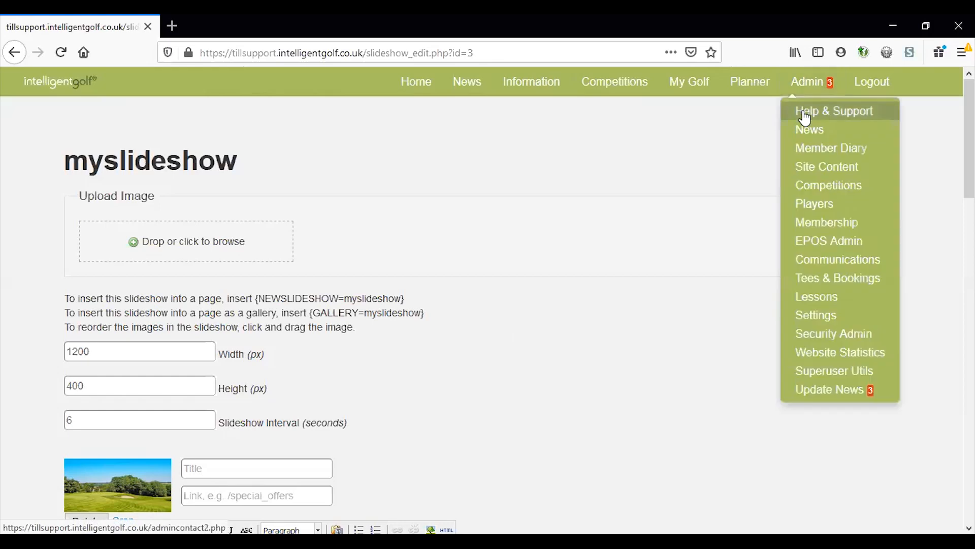
click(805, 114)
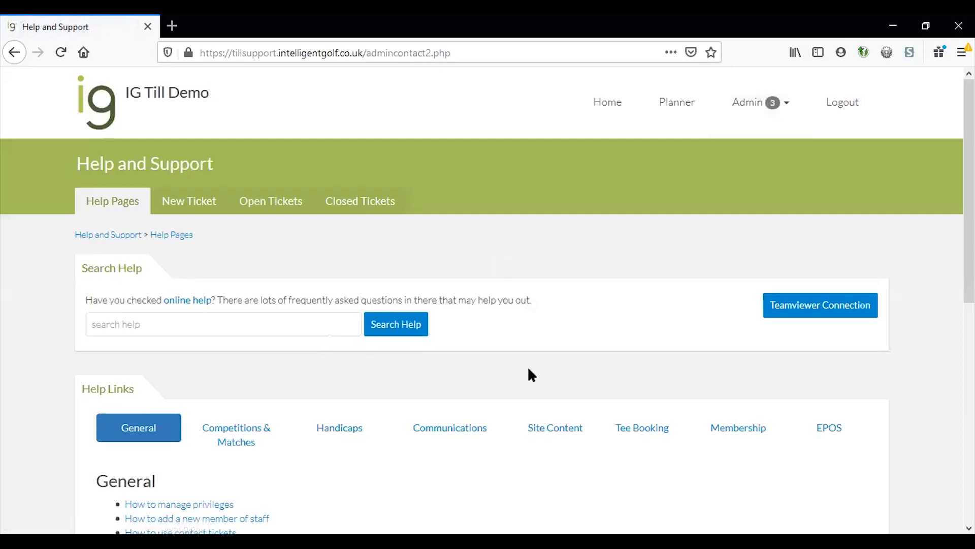
click(544, 432)
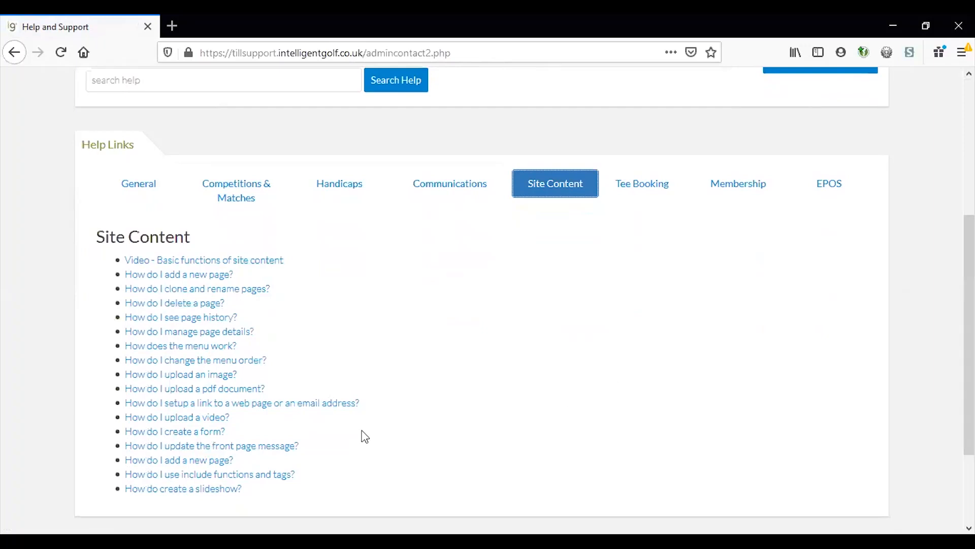
click(273, 475)
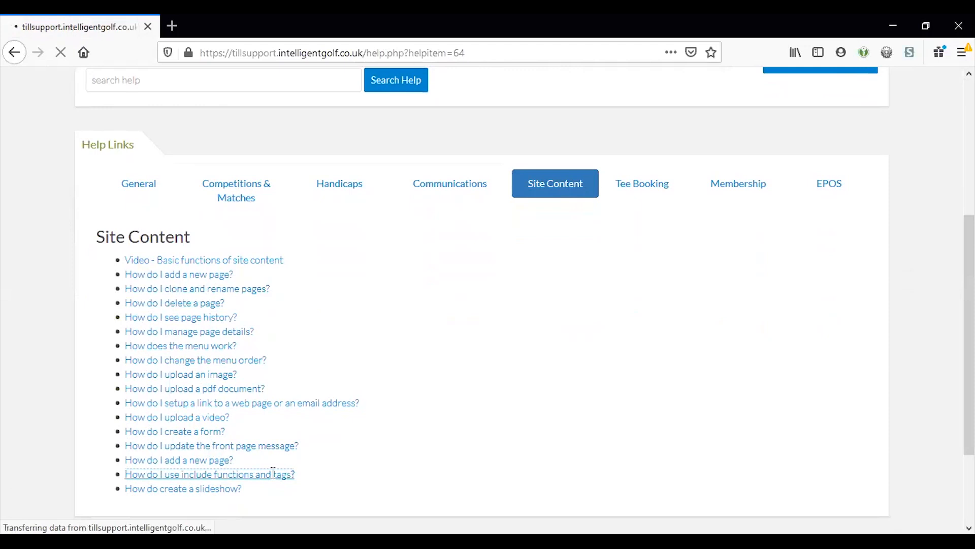
scroll(817, 207, down, 3)
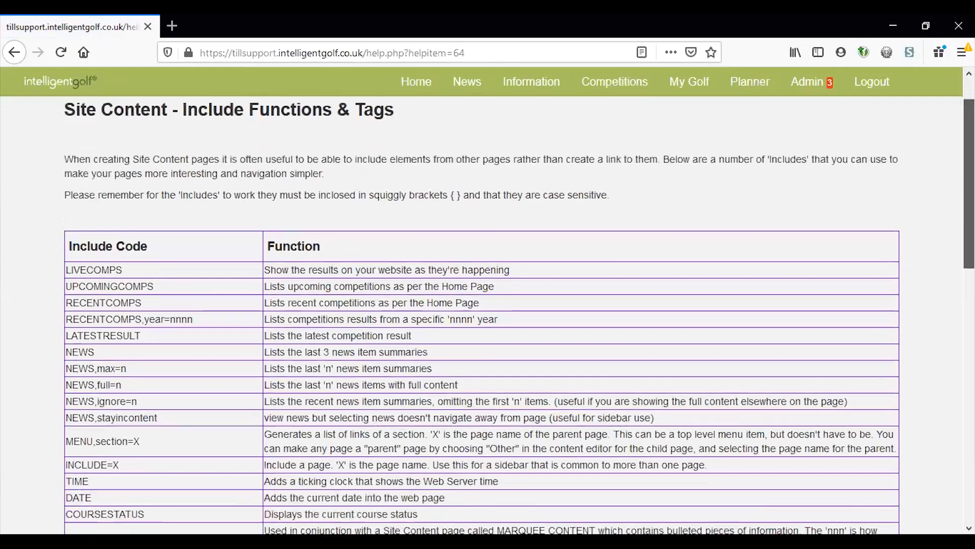
scroll(482, 315, down, 5)
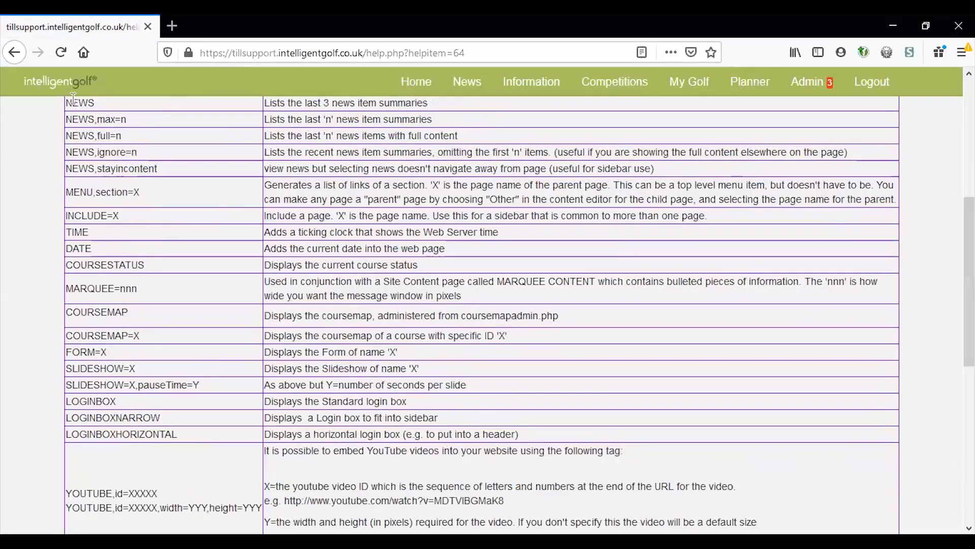
- Return to the Site Content help links and view the article on creating a slideshow
click(5, 58)
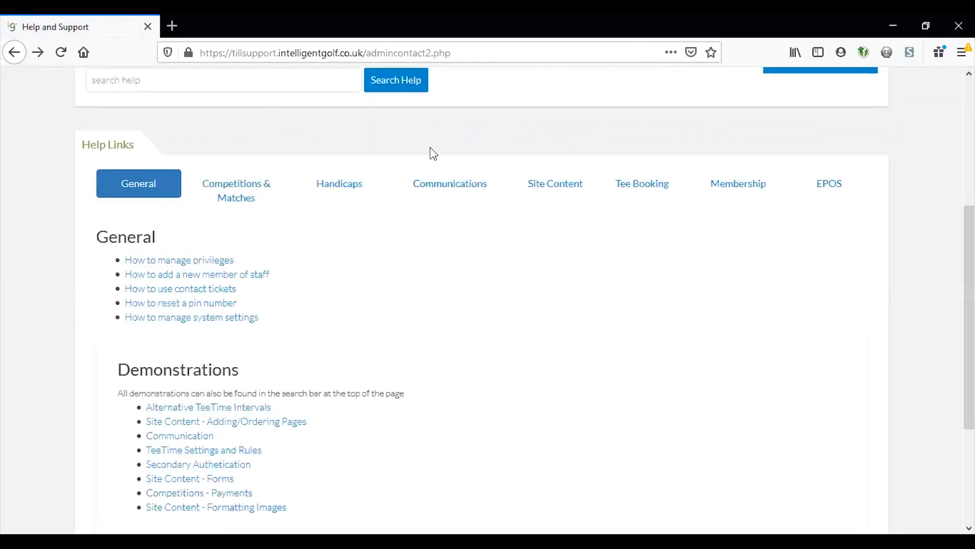
click(533, 188)
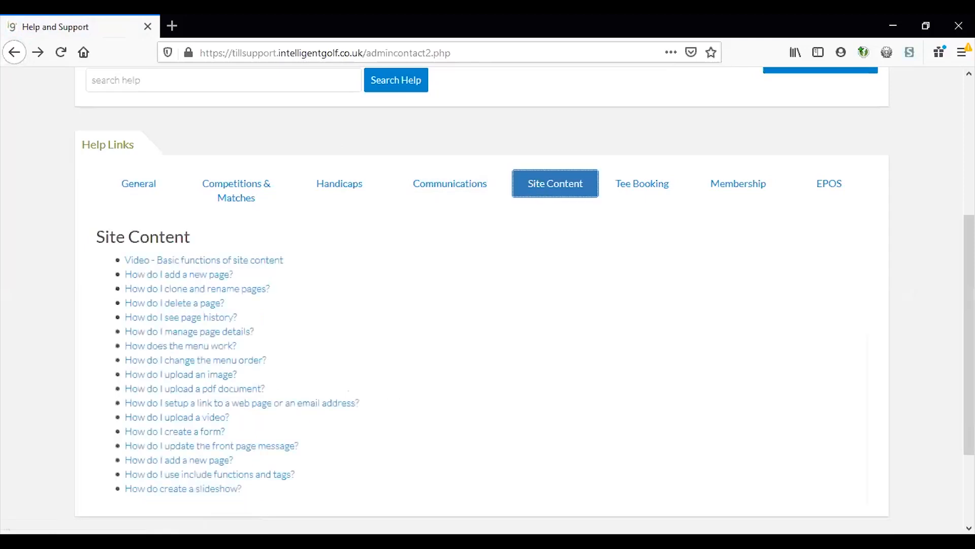
scroll(440, 334, down, 3)
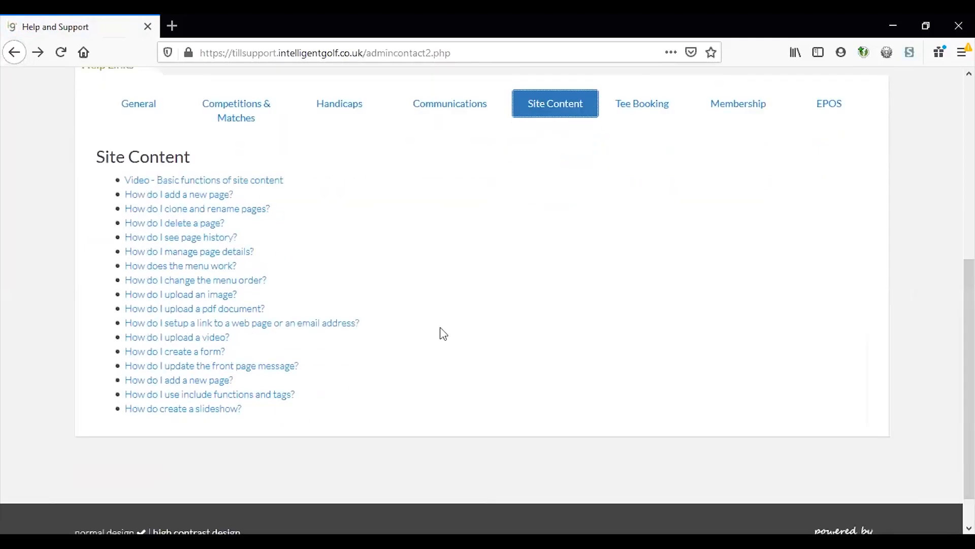
click(201, 414)
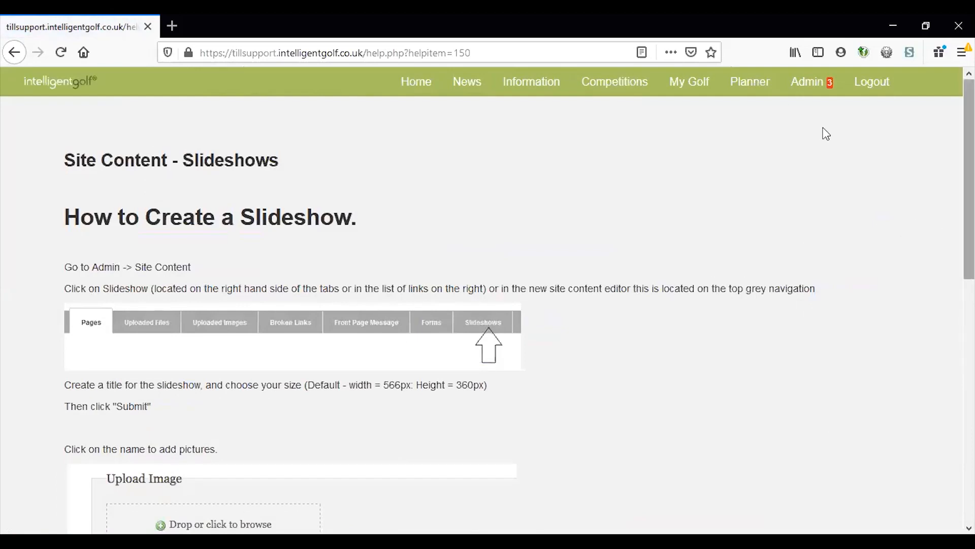
- Return from the help article to the Site Content administration
mouse_move(810, 89)
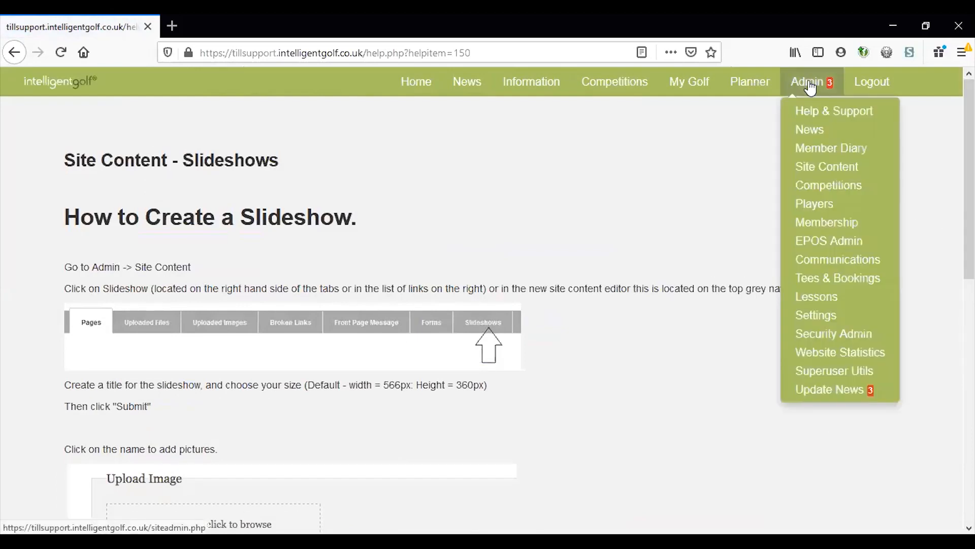
click(815, 167)
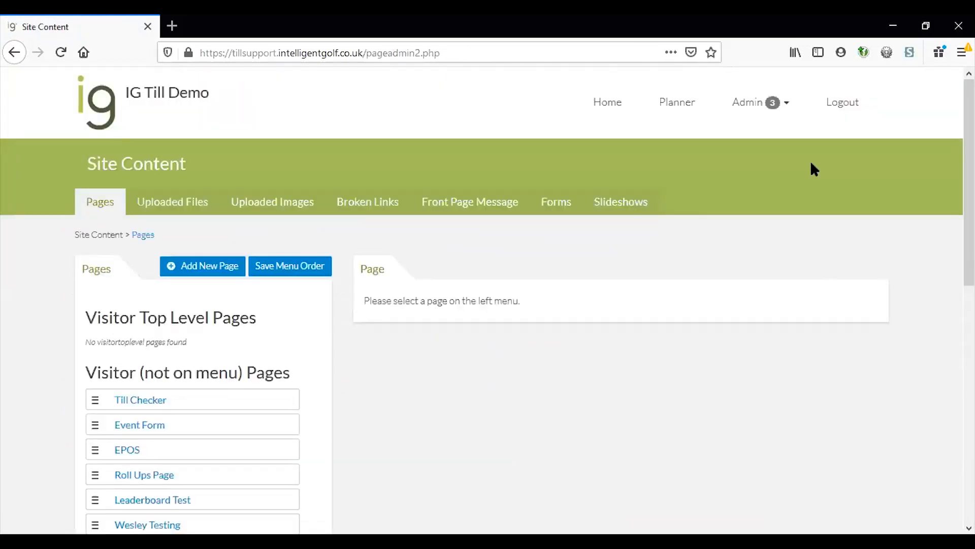